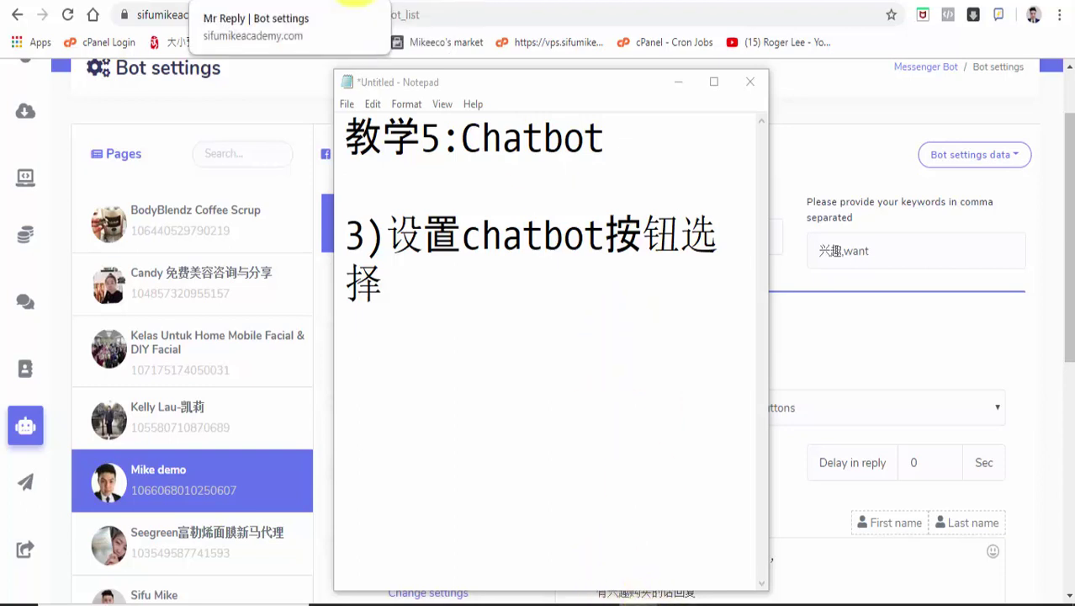
- Open the bot reply settings for the Mike demo page and start a new bot reply
click(461, 2)
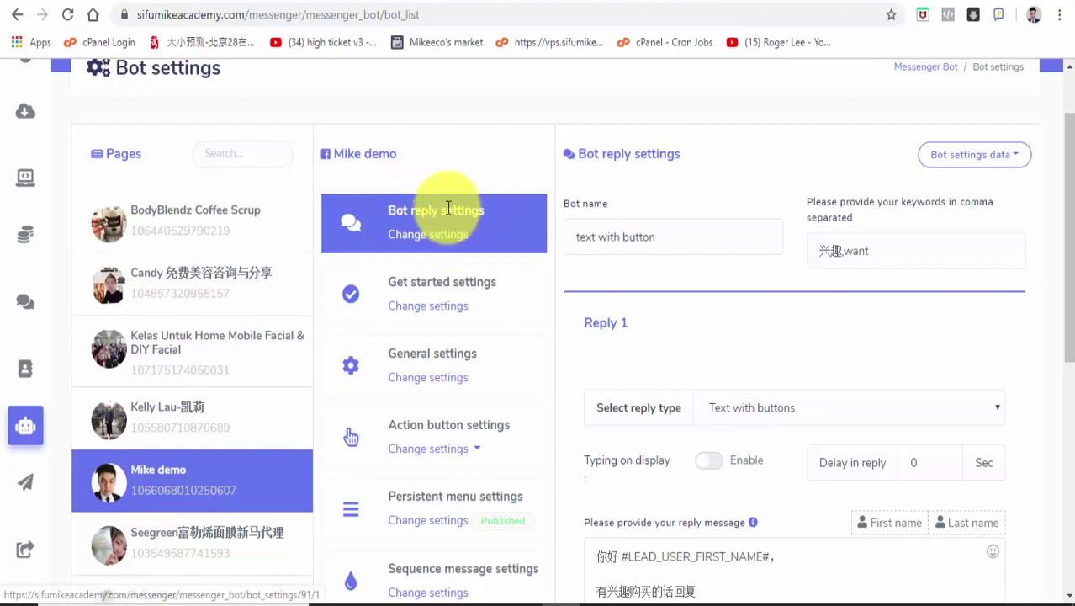
click(438, 235)
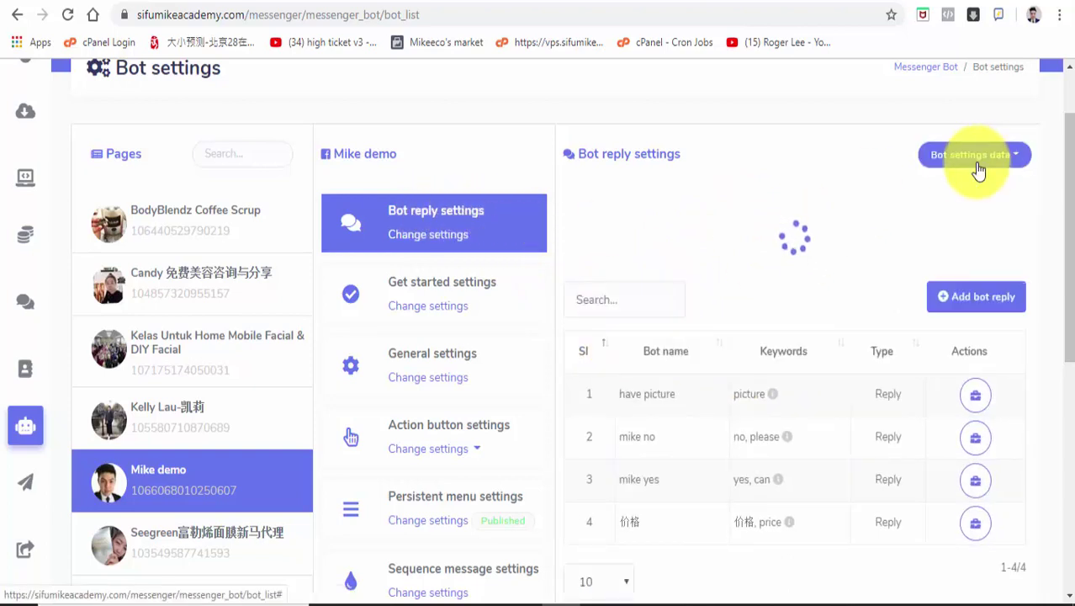
click(967, 294)
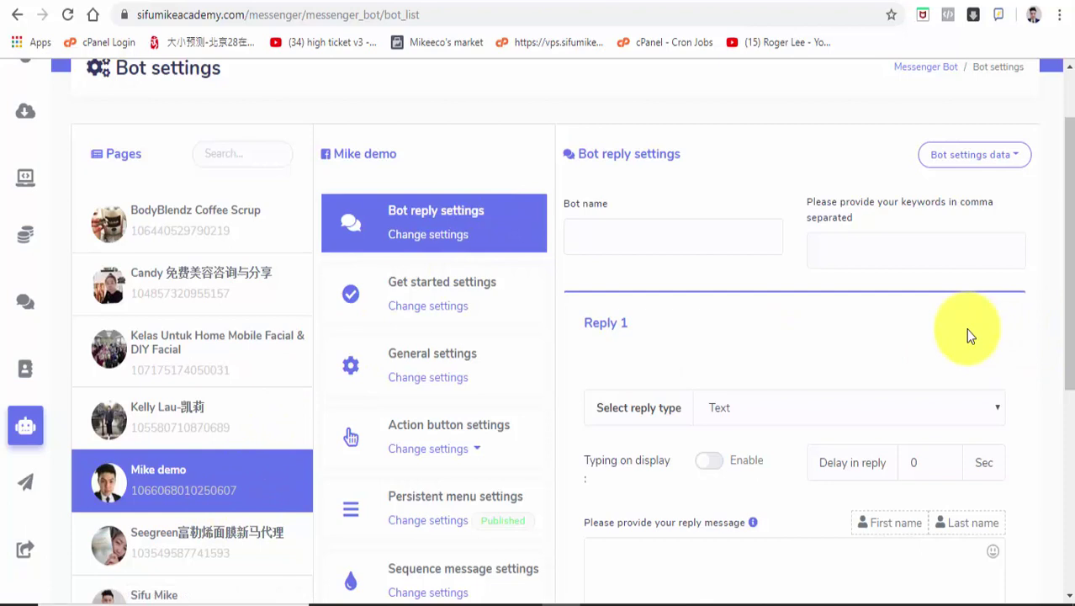
- Name the bot "选择" and set its keyword to "兴趣"
click(674, 237)
text(选择)
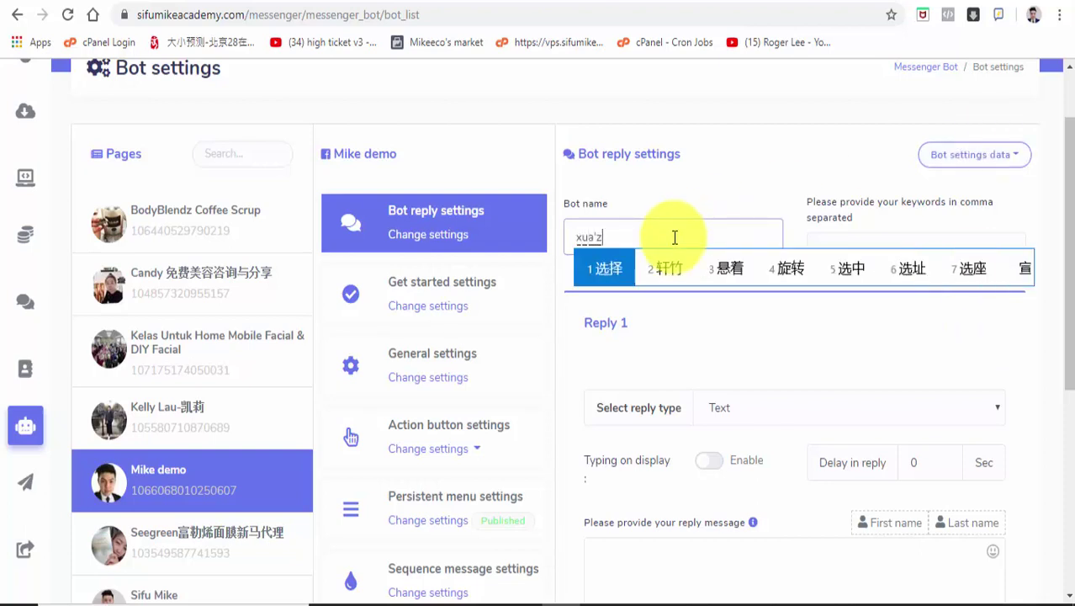
click(845, 250)
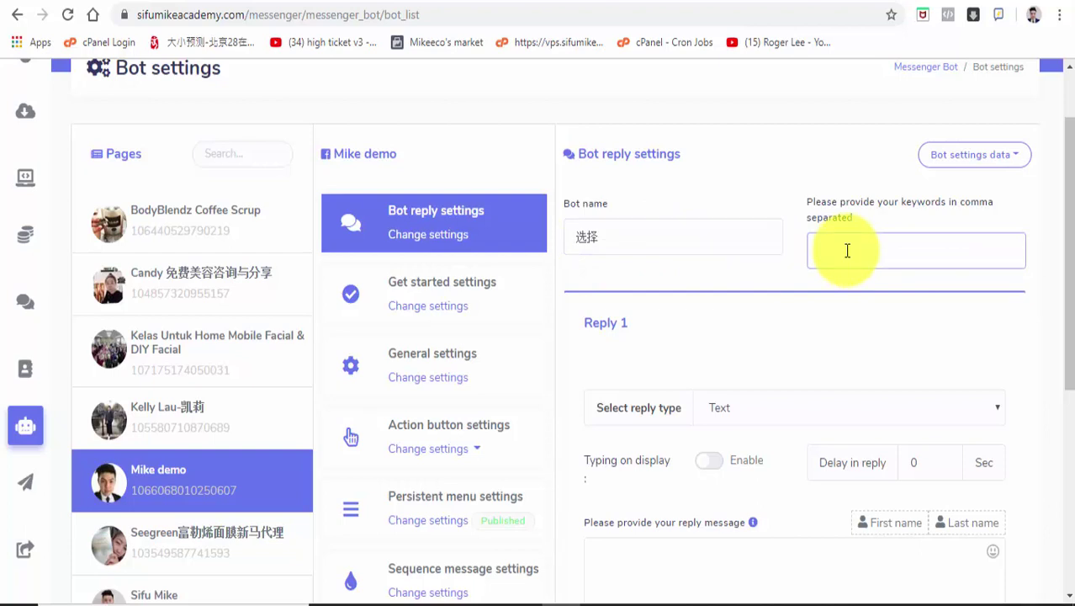
text(兴趣)
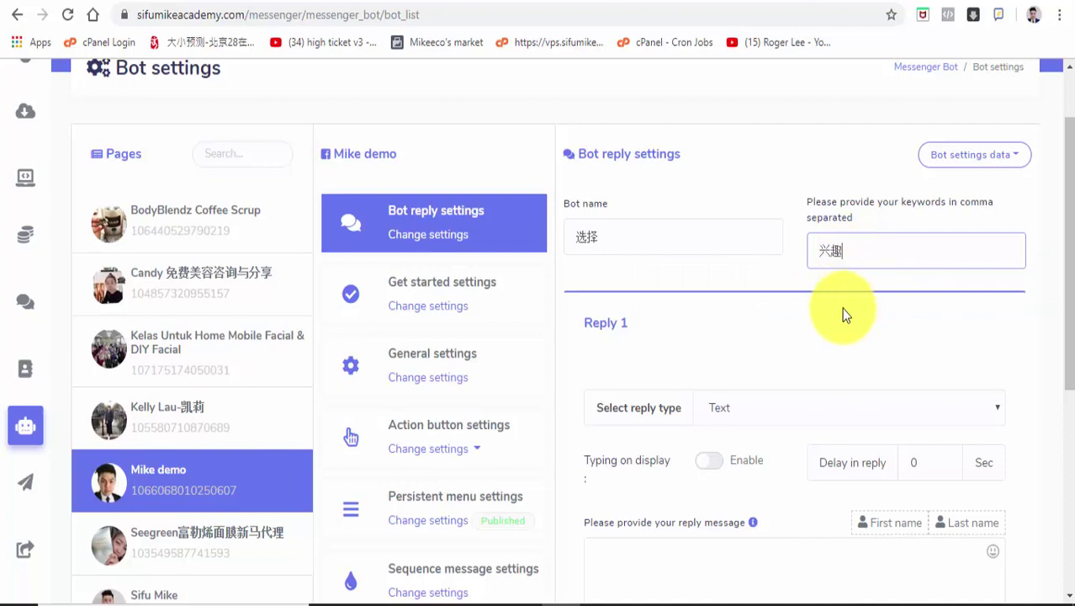
click(846, 315)
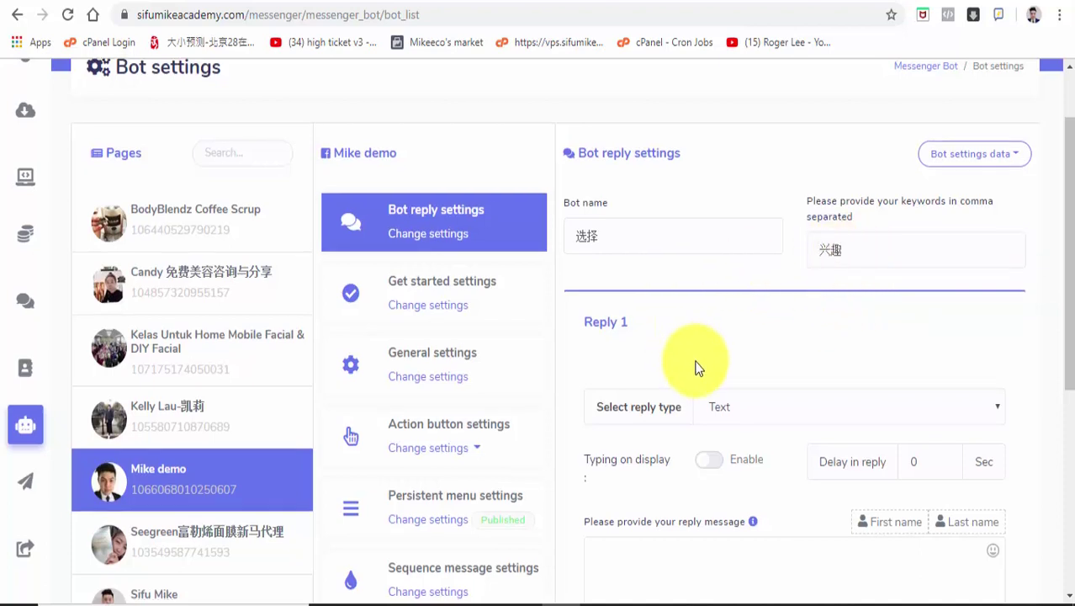
- Set the type of Reply 1 to Text with buttons
scroll(694, 353, down, 1)
click(716, 325)
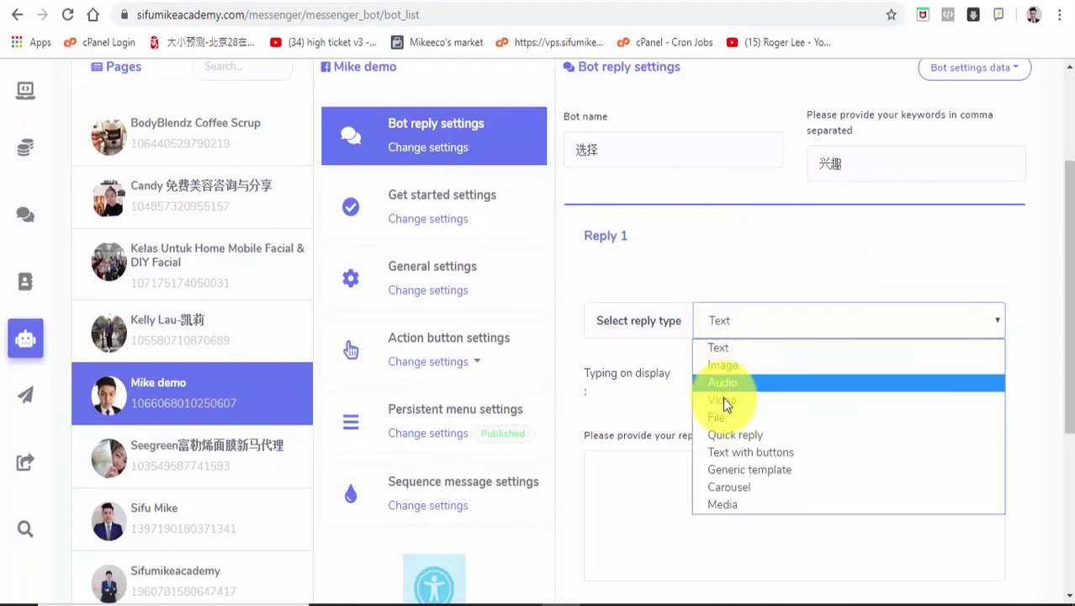
click(750, 453)
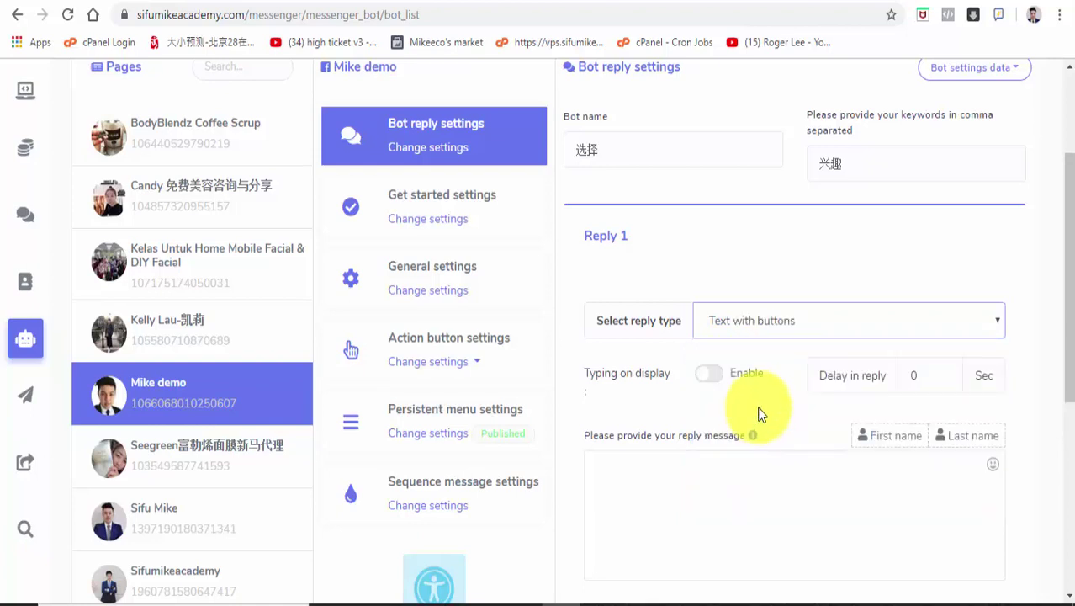
- Write the reply message "你好 #LEAD_USER_FIRST_NAME#" followed, after a blank line, by "有兴趣购买吗？"
scroll(758, 412, down, 1)
scroll(759, 413, down, 1)
click(757, 407)
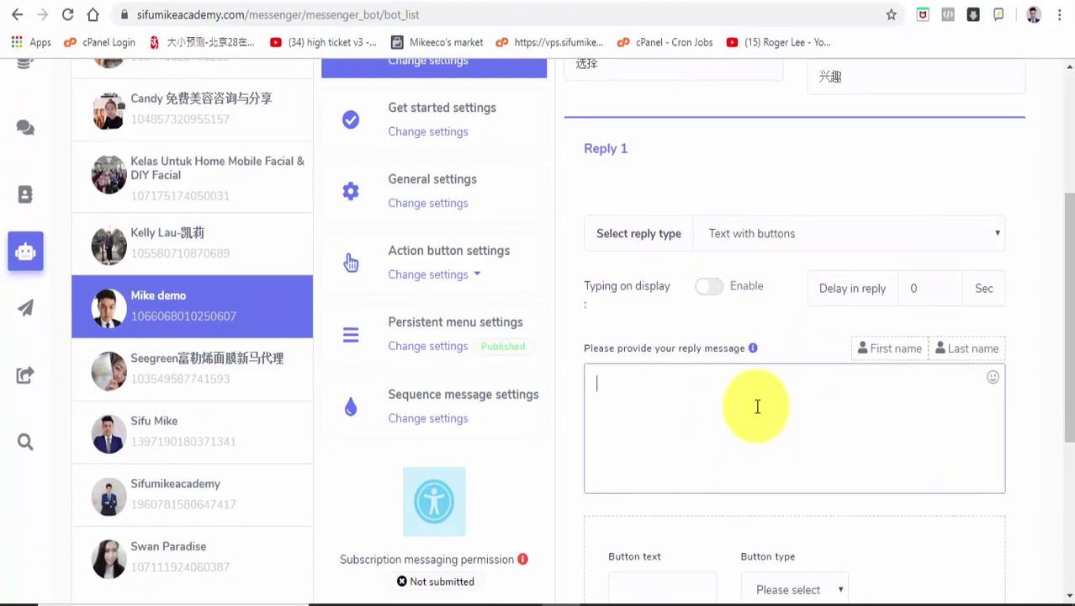
text(你好 #LEAD_USER_FIRST_NAME#)
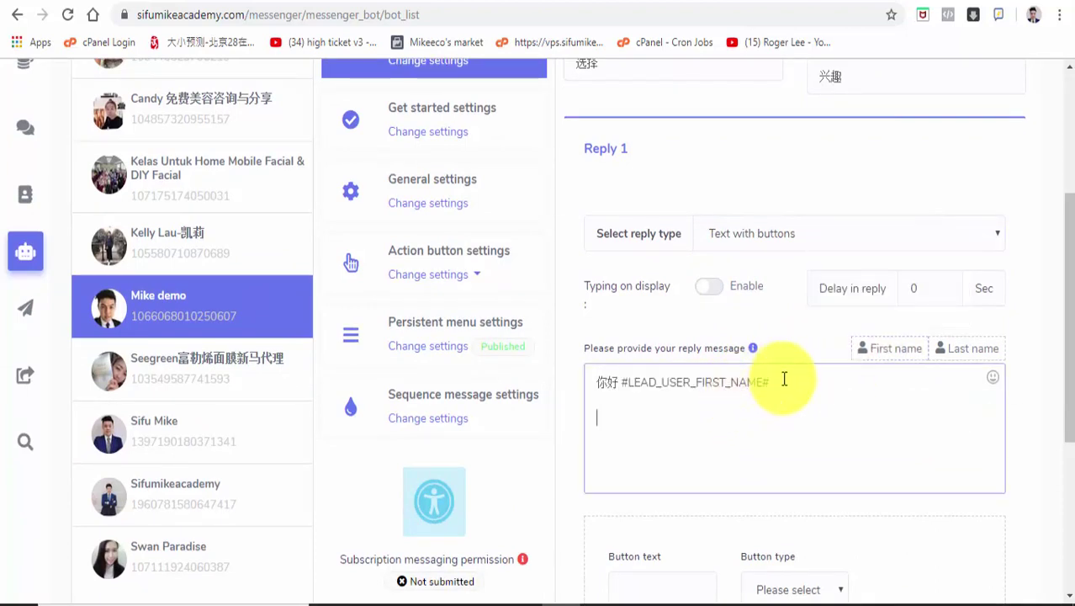
key(Return)
key(Return)
text(有兴趣gou)
text(购买吗？)
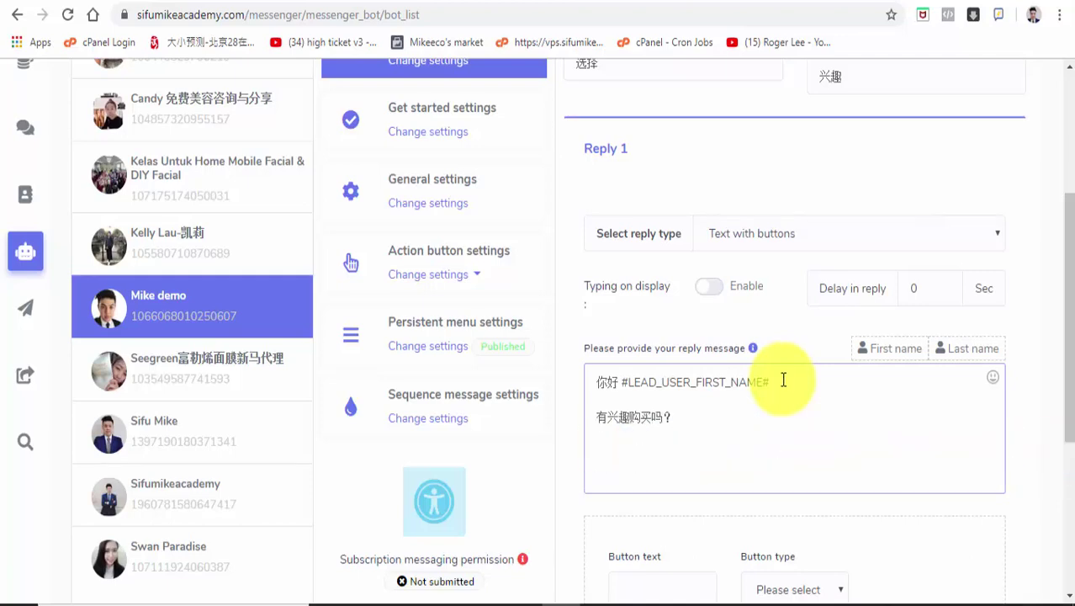
- Label the reply's first button "有" and set its button type to Post back
scroll(784, 380, down, 2)
click(670, 421)
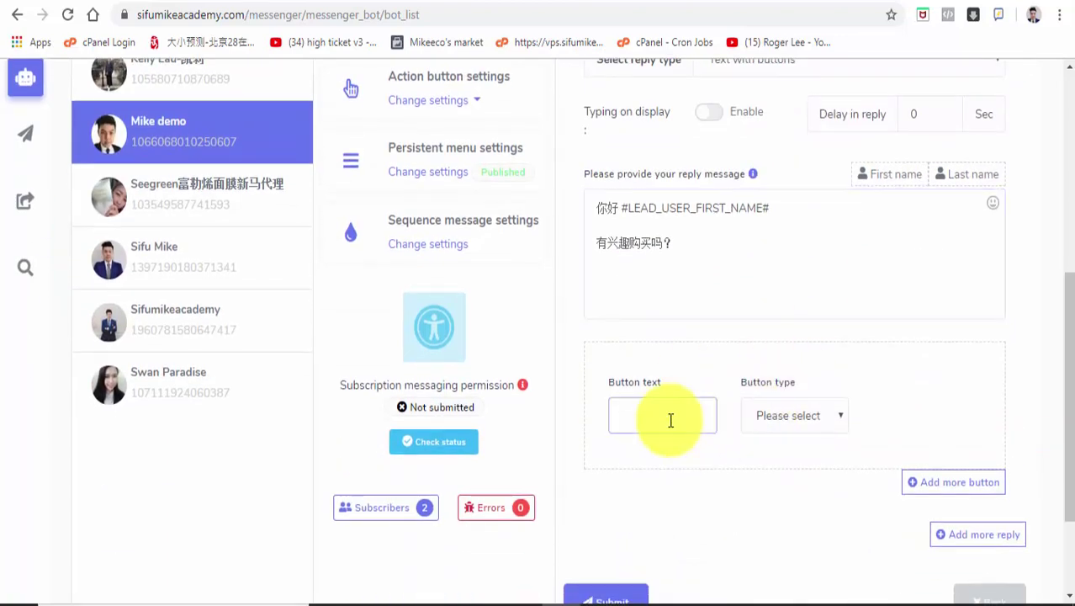
text(有)
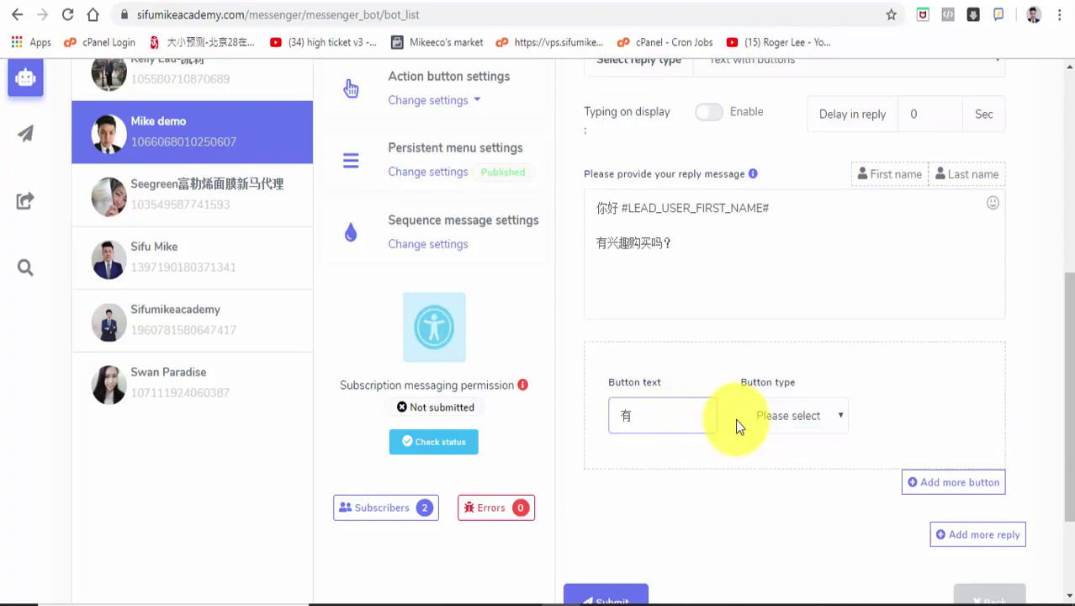
click(784, 420)
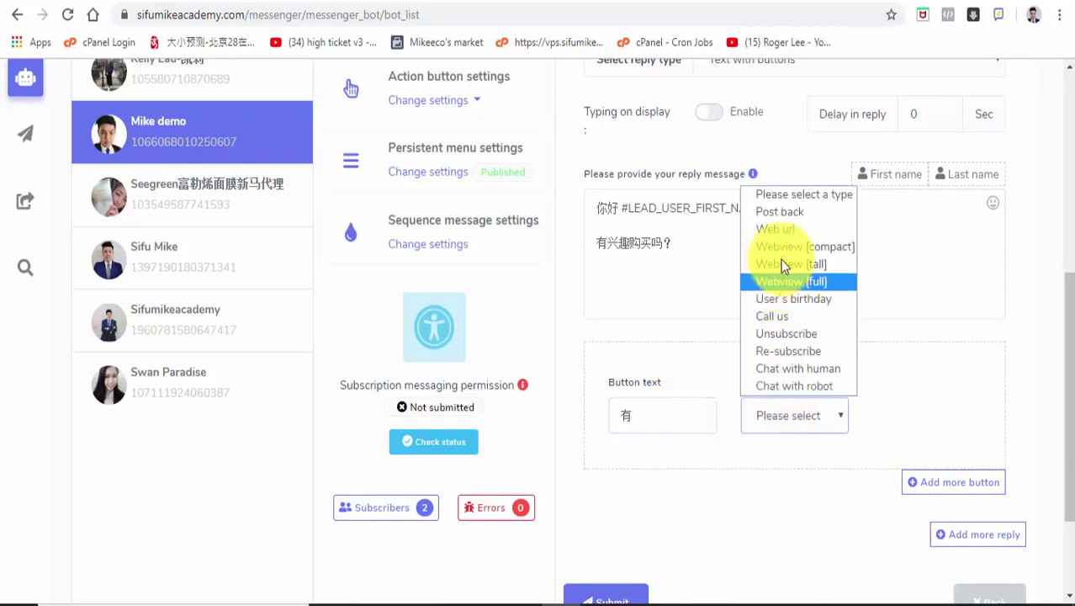
click(801, 213)
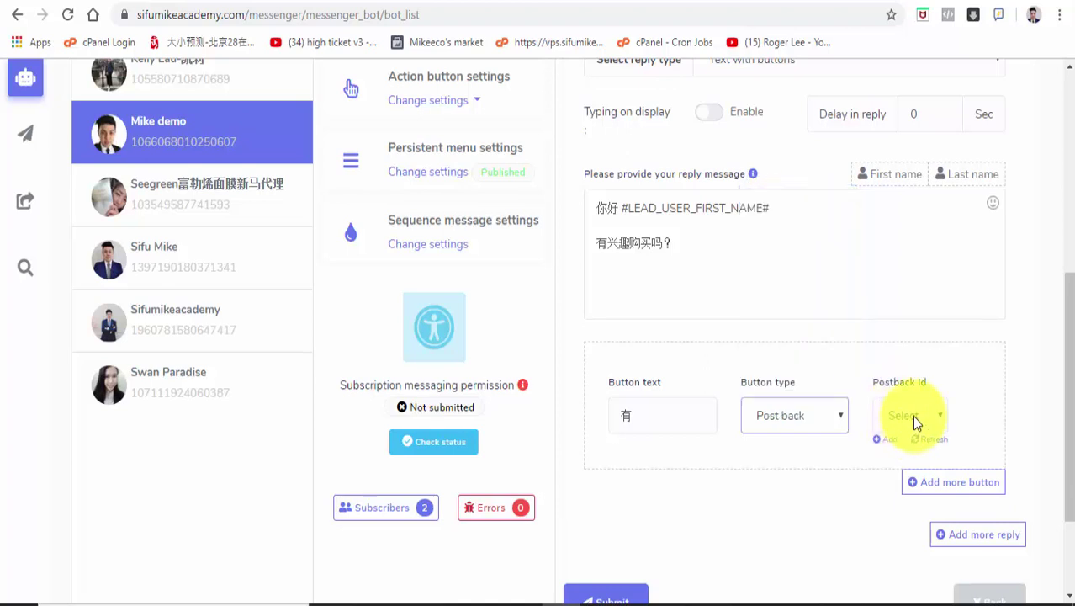
- Add a new postback template for the "有" button and name it "有-回复mike demo"
click(912, 415)
click(889, 443)
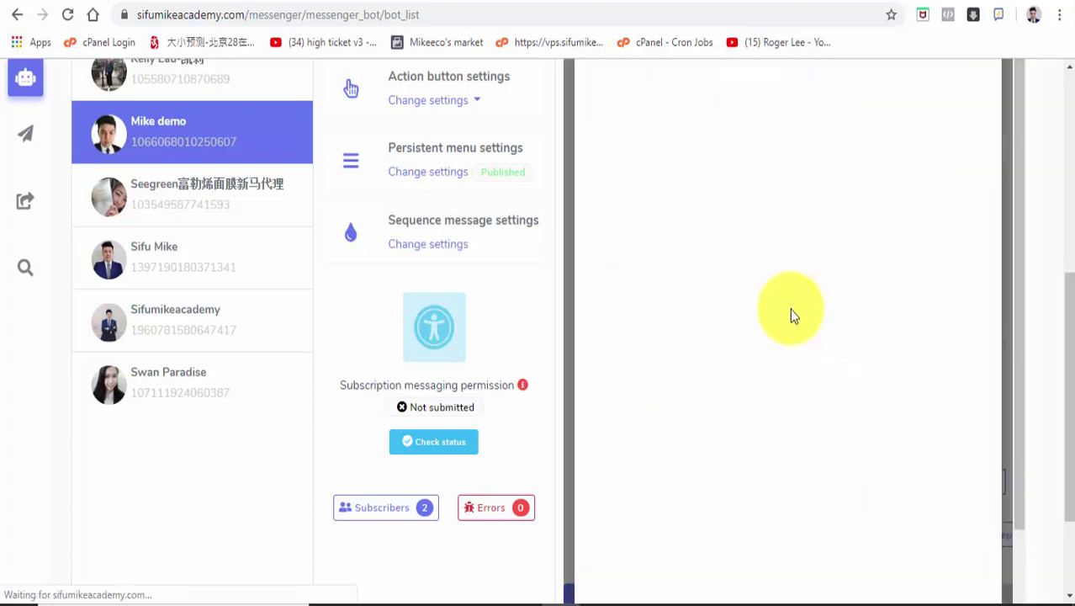
scroll(790, 308, up, 1)
scroll(790, 316, up, 2)
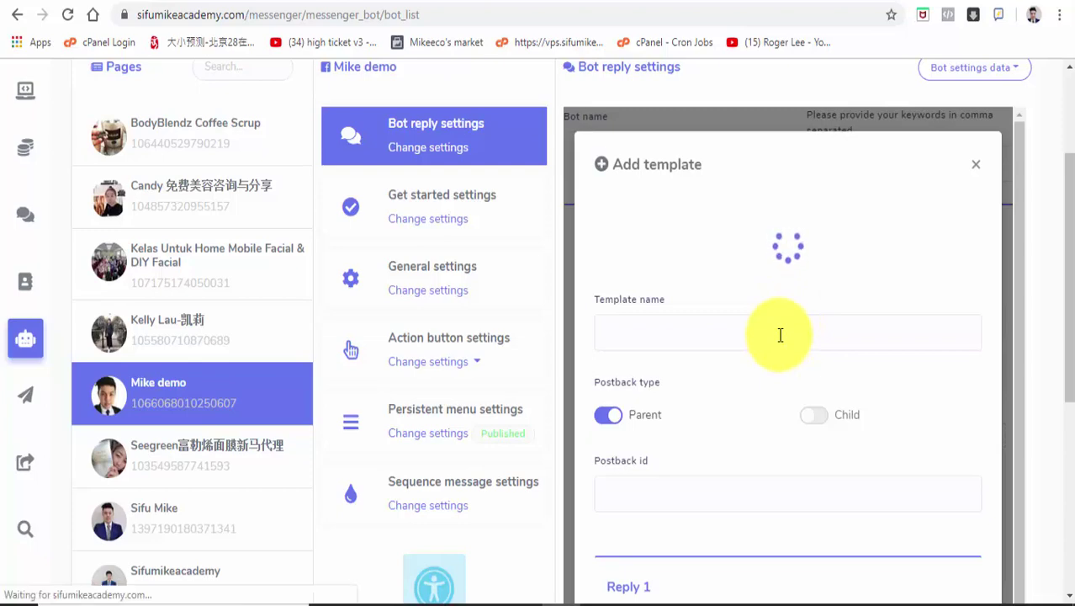
click(781, 334)
text(you)
key(space)
text(-huifu)
key(space)
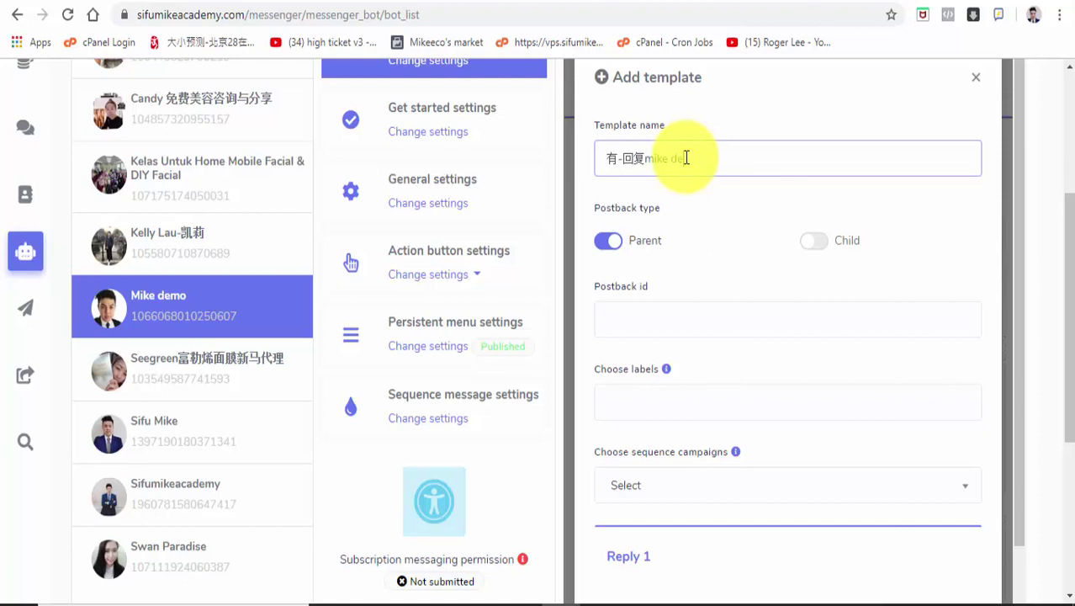
- Set the new template's postback id to 78554
click(632, 319)
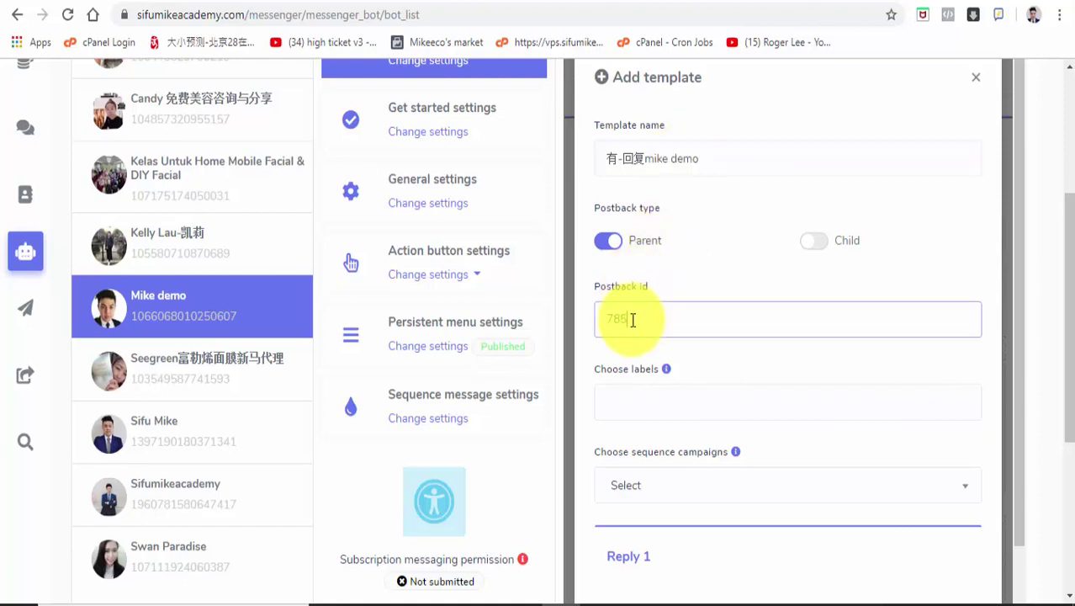
text(7855)
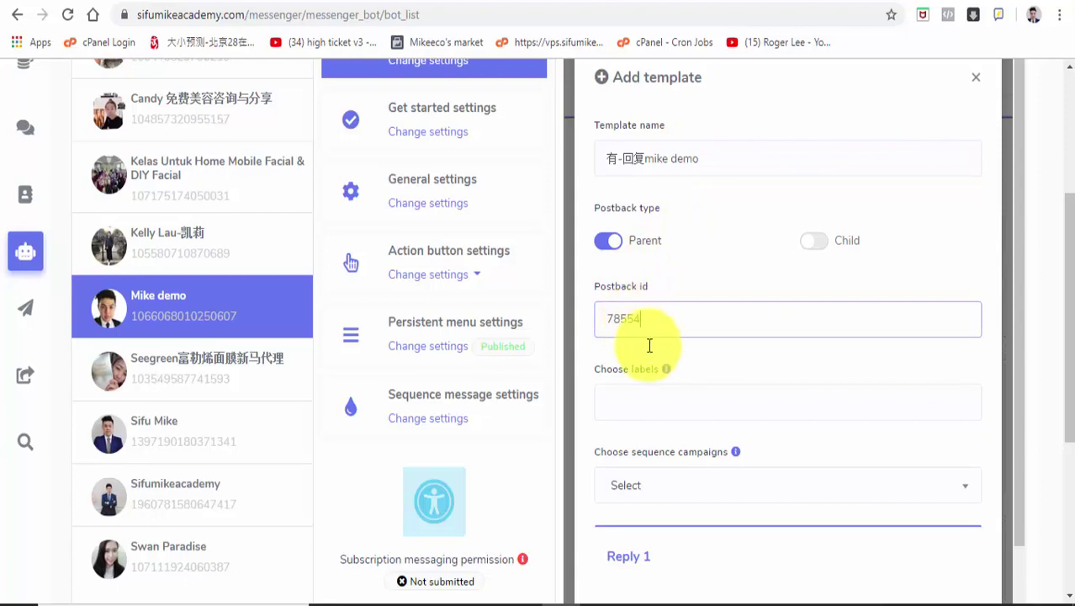
text(4)
scroll(869, 403, down, 1)
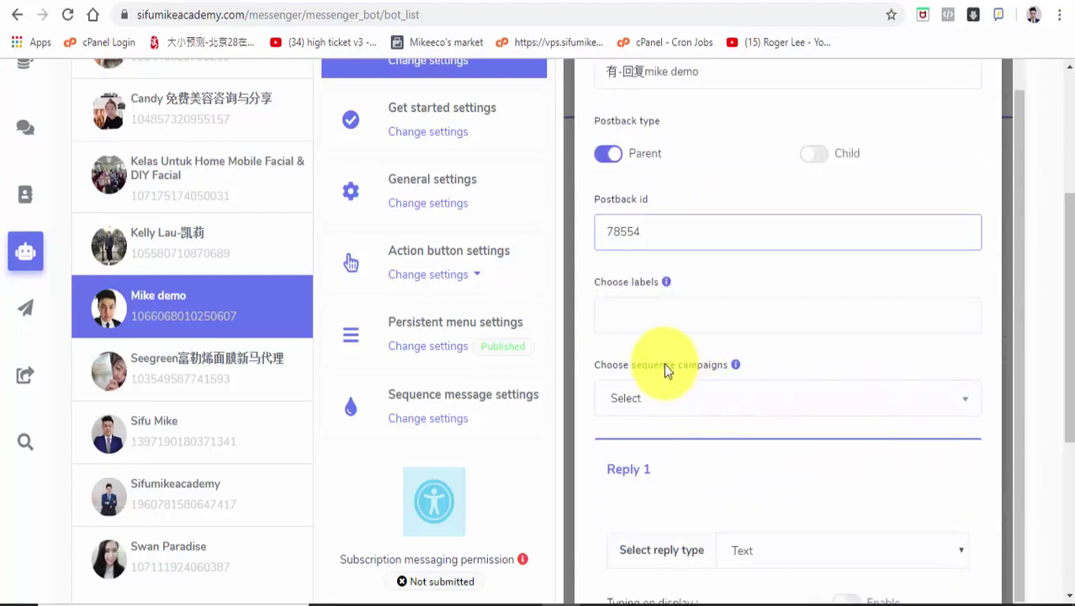
click(722, 367)
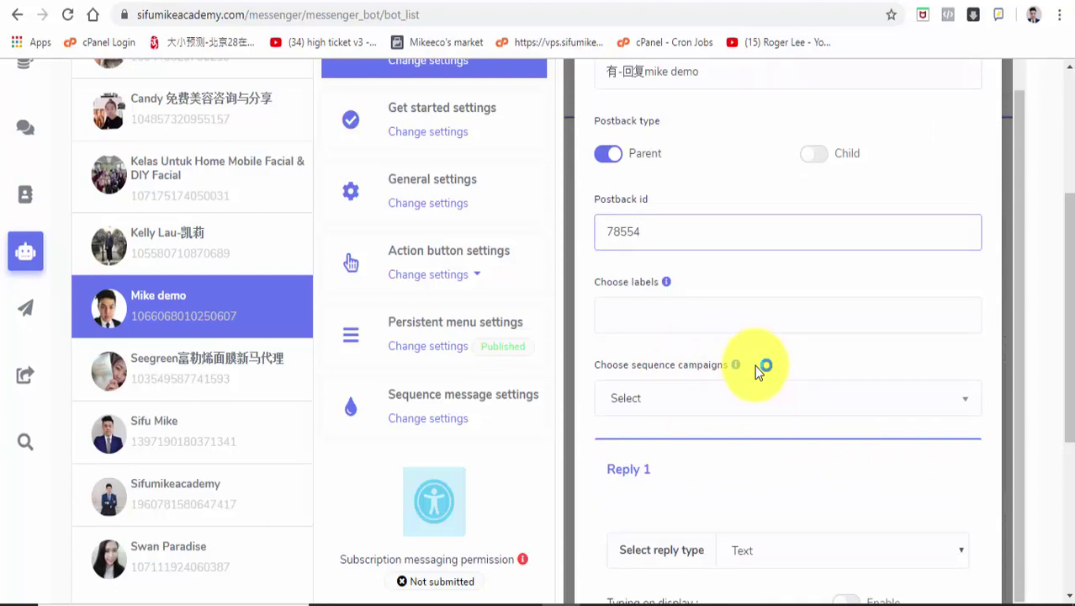
- Write the template's text reply message "那太好了，要看见证吗？"
scroll(753, 368, down, 1)
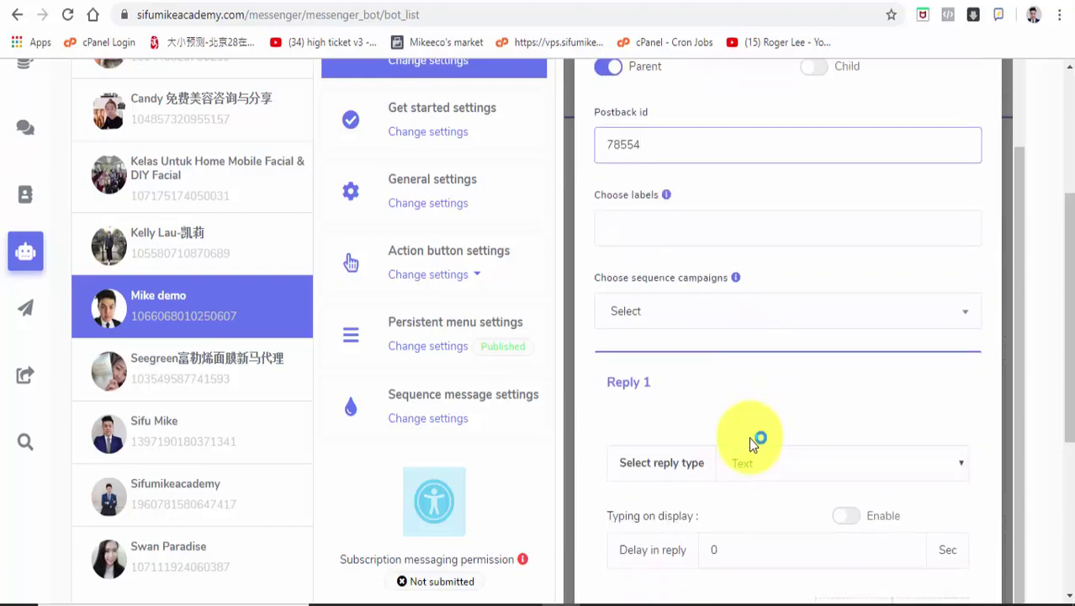
scroll(741, 316, down, 3)
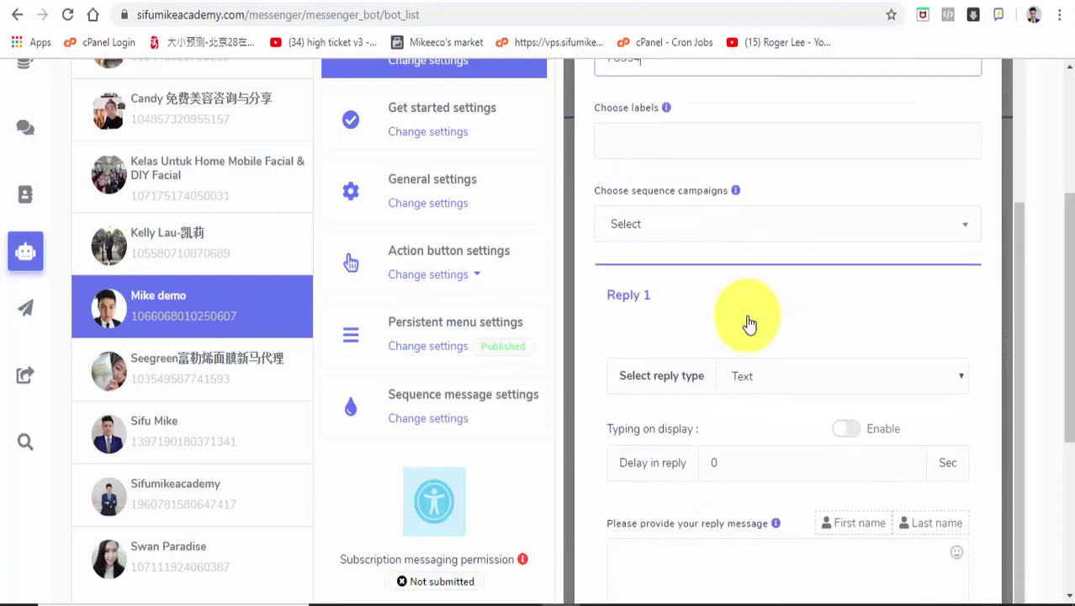
click(710, 459)
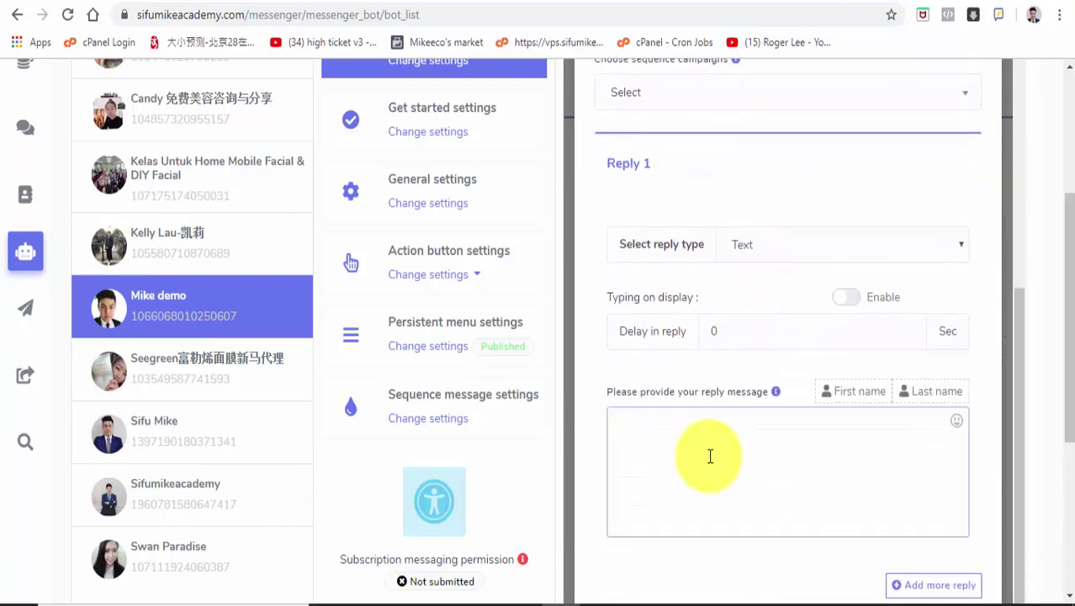
text(younataihaole)
key(space)
text(,yaokan)
key(space)
text(jianzhen)
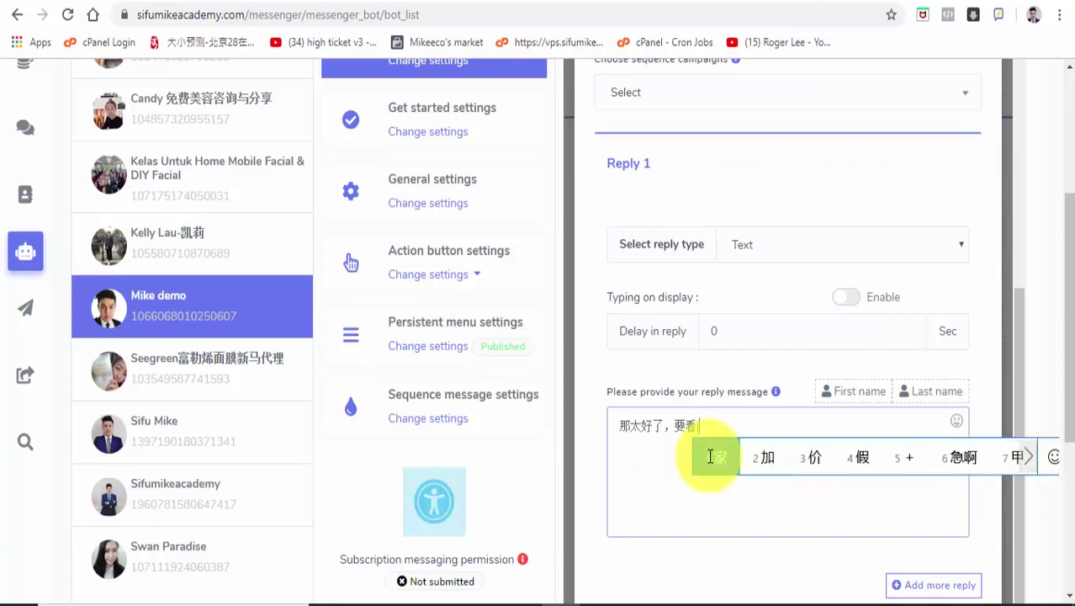
text(g)
key(space)
text(ma)
key(space)
text(?)
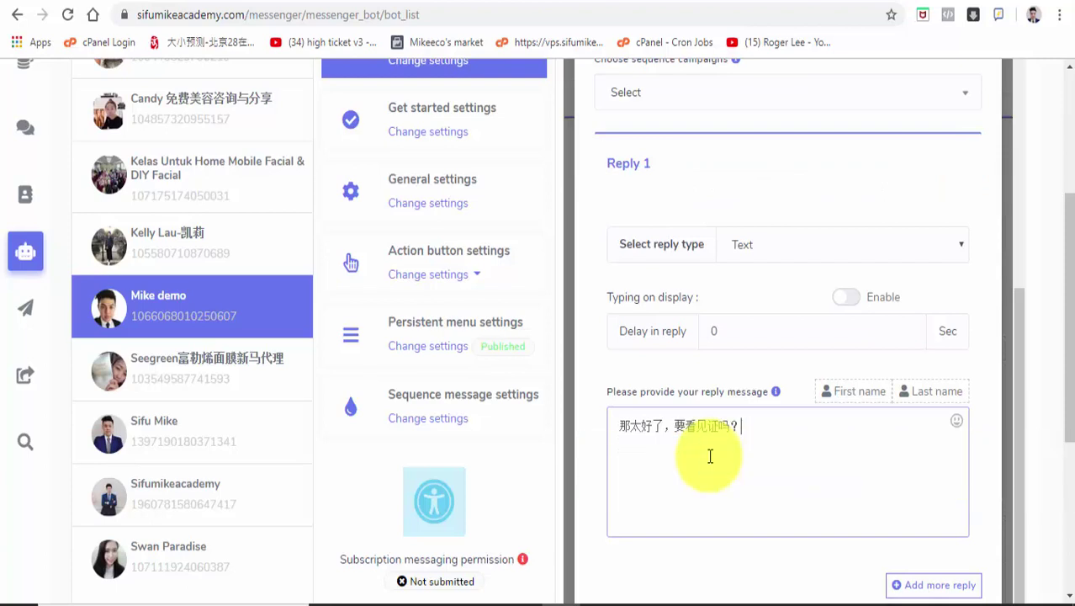
- Submit the new postback template and close its dialog to return to the bot reply's button settings
scroll(710, 456, up, 2)
scroll(746, 392, down, 2)
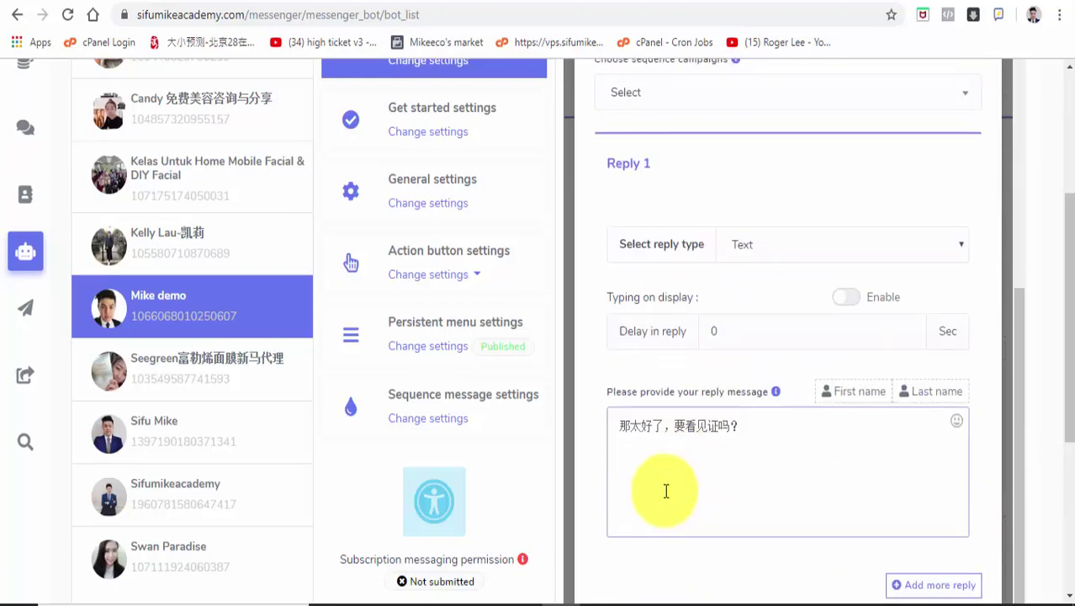
scroll(780, 436, down, 2)
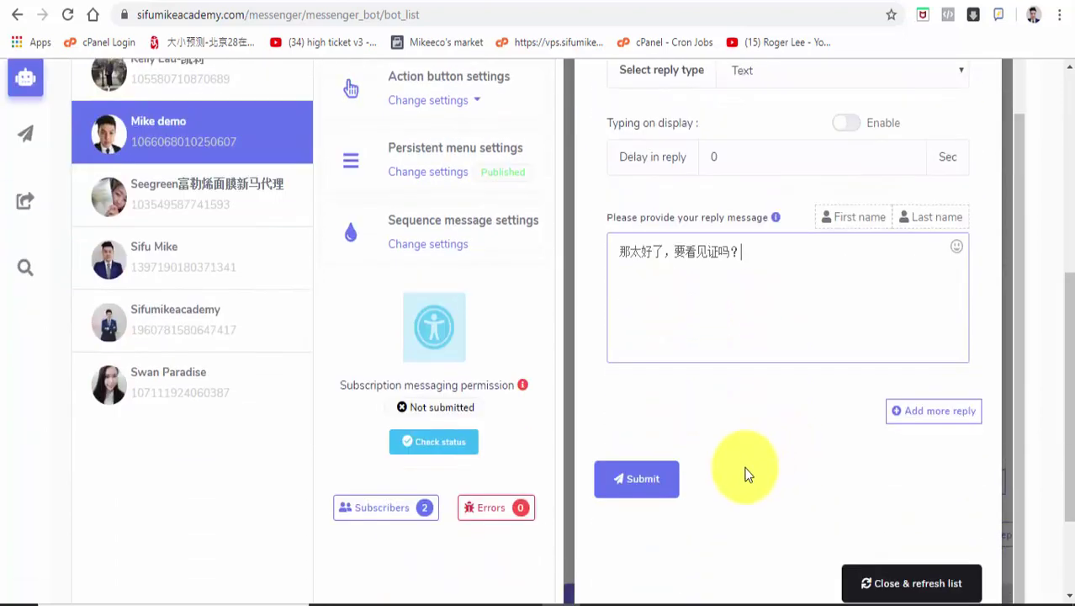
click(664, 482)
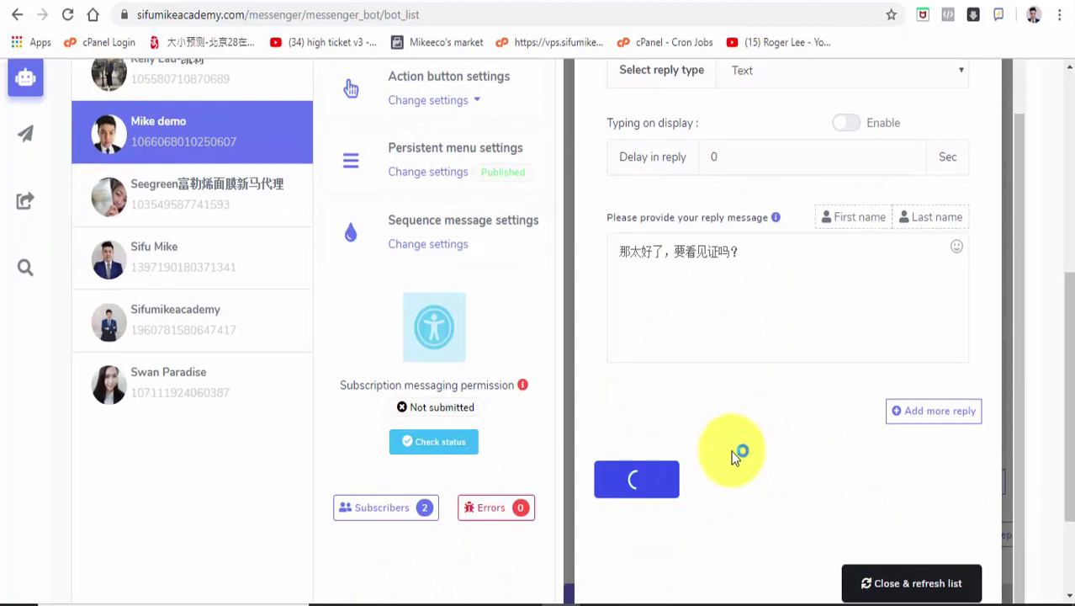
click(785, 141)
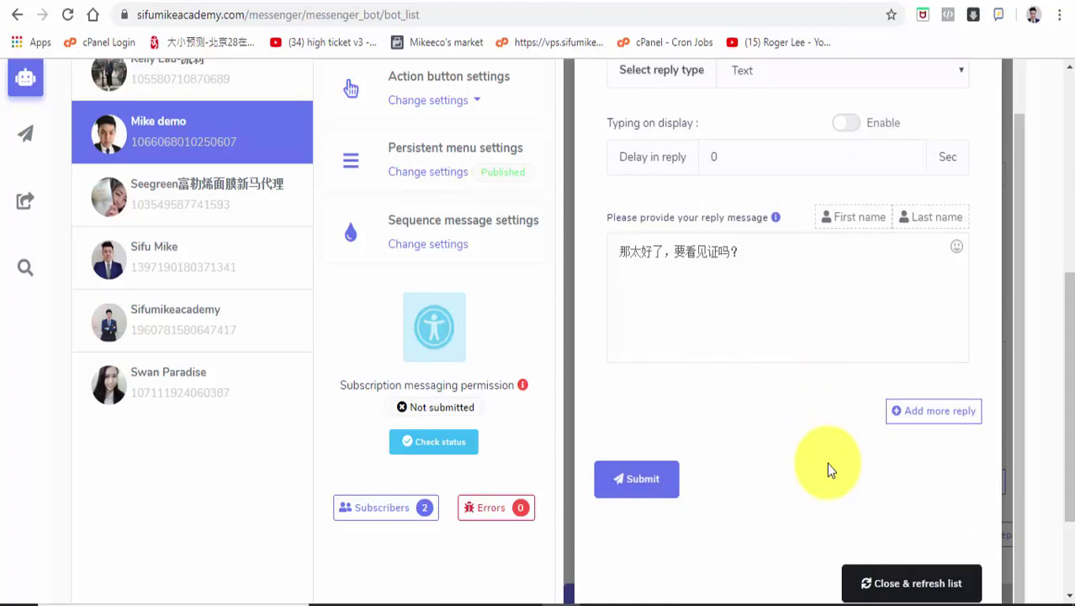
scroll(826, 462, up, 10)
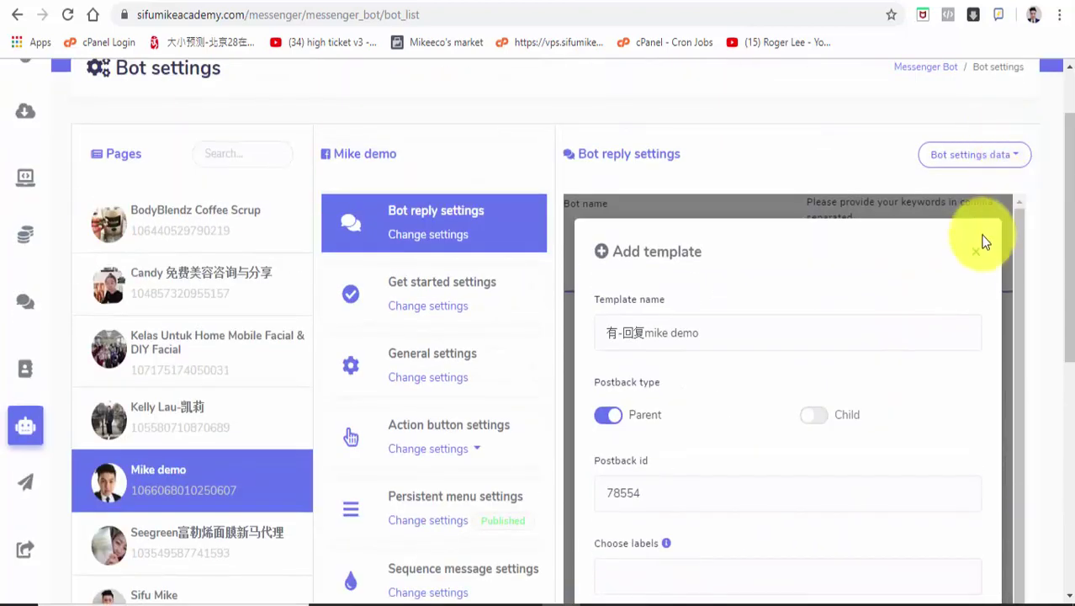
click(976, 179)
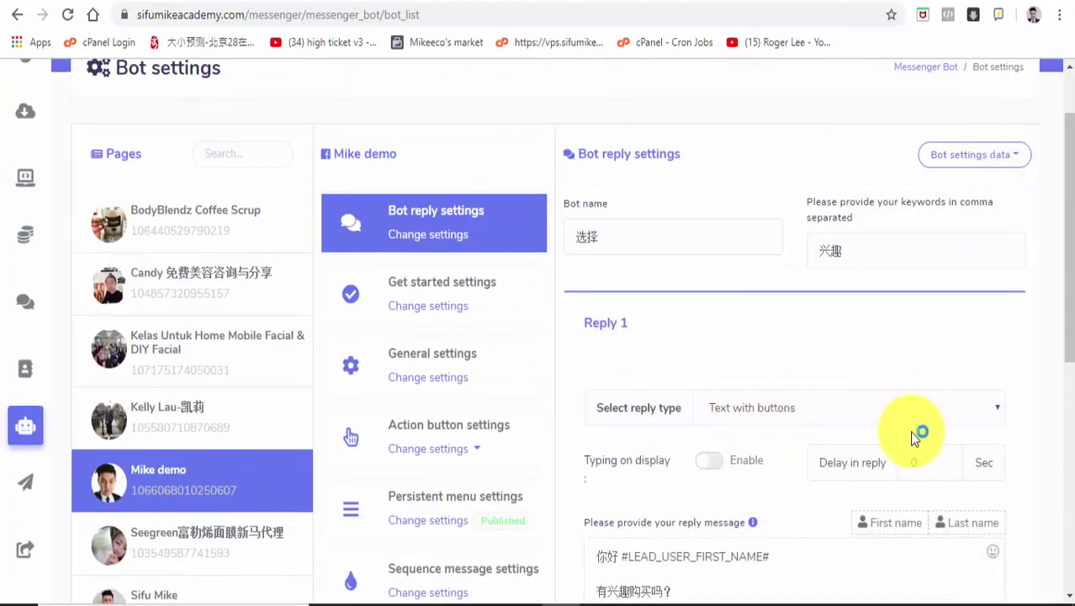
scroll(909, 446, down, 1)
scroll(899, 315, down, 2)
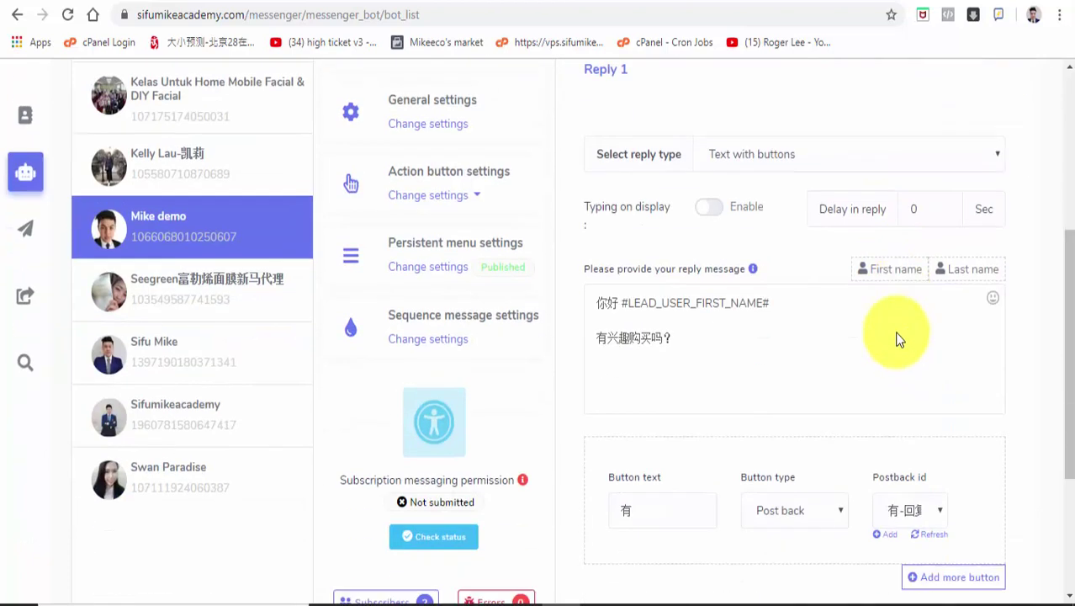
- Add a second button to the reply with the text "没有" and the type Post back
scroll(899, 339, down, 2)
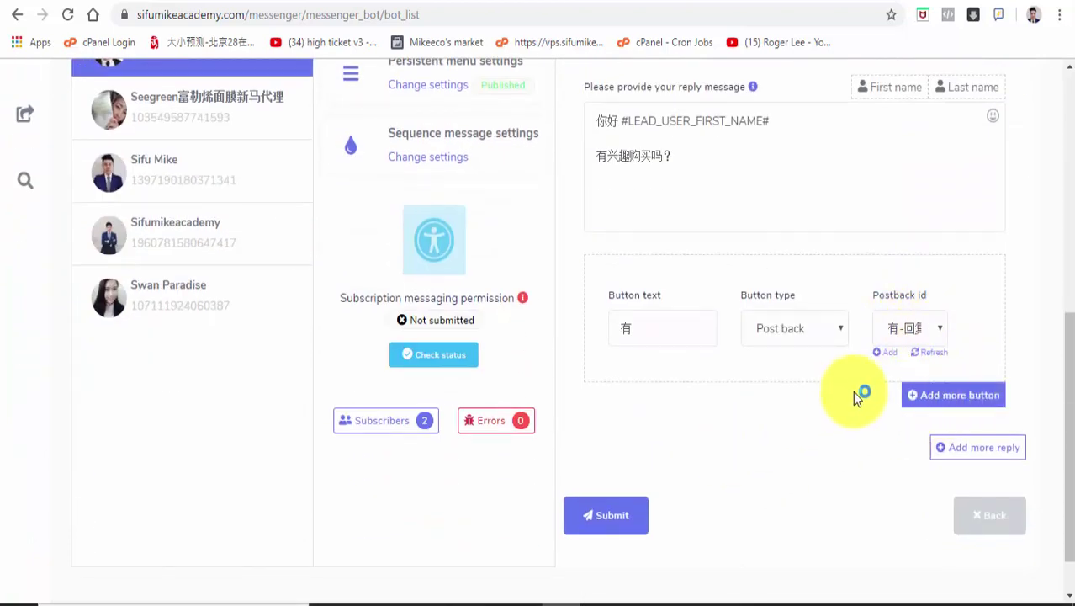
click(932, 397)
click(665, 465)
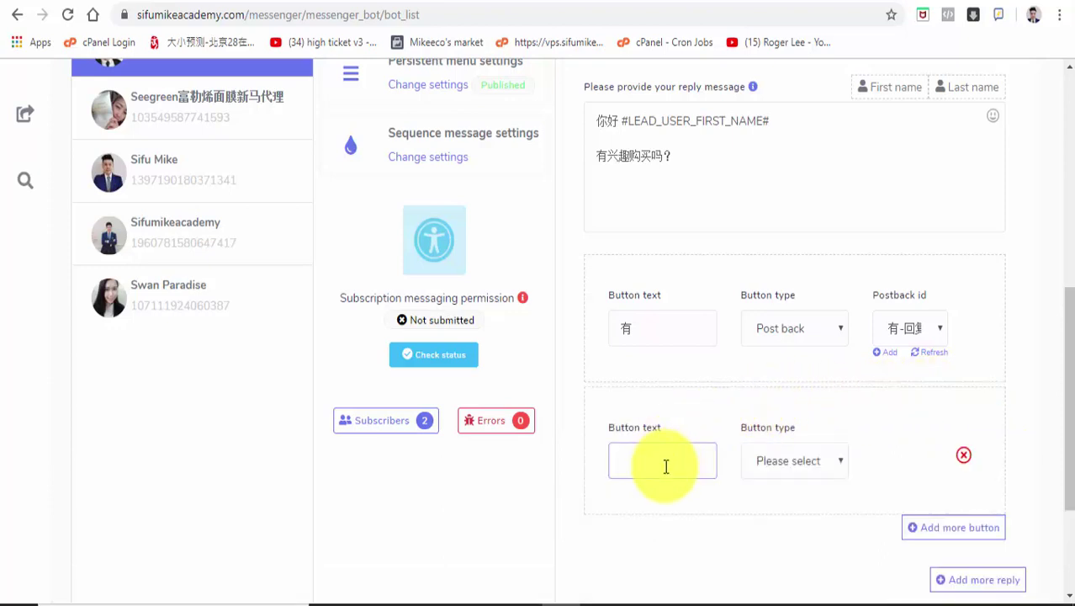
text(没有)
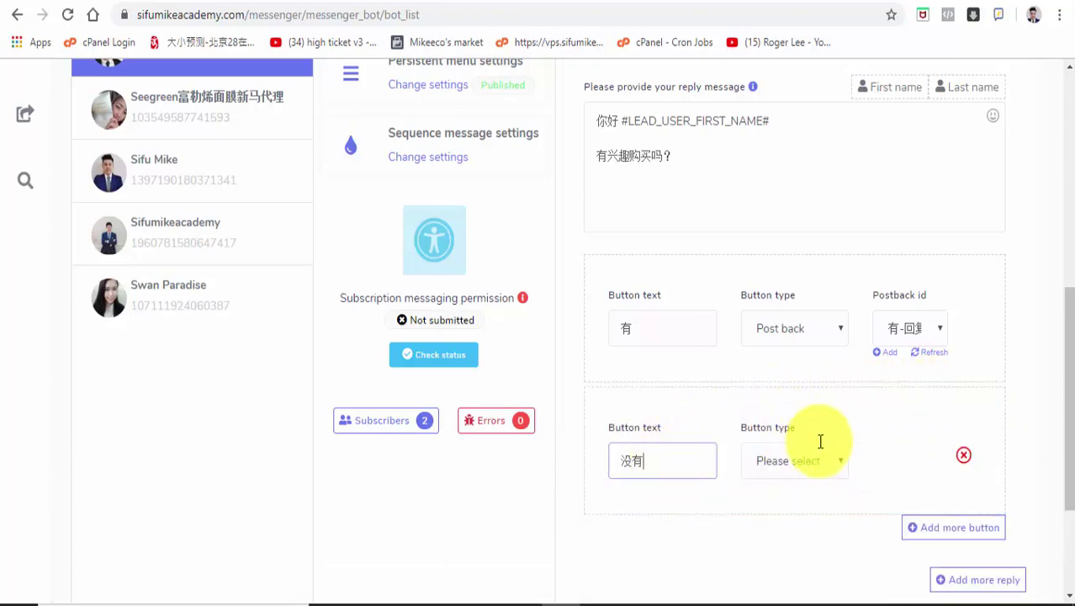
click(815, 461)
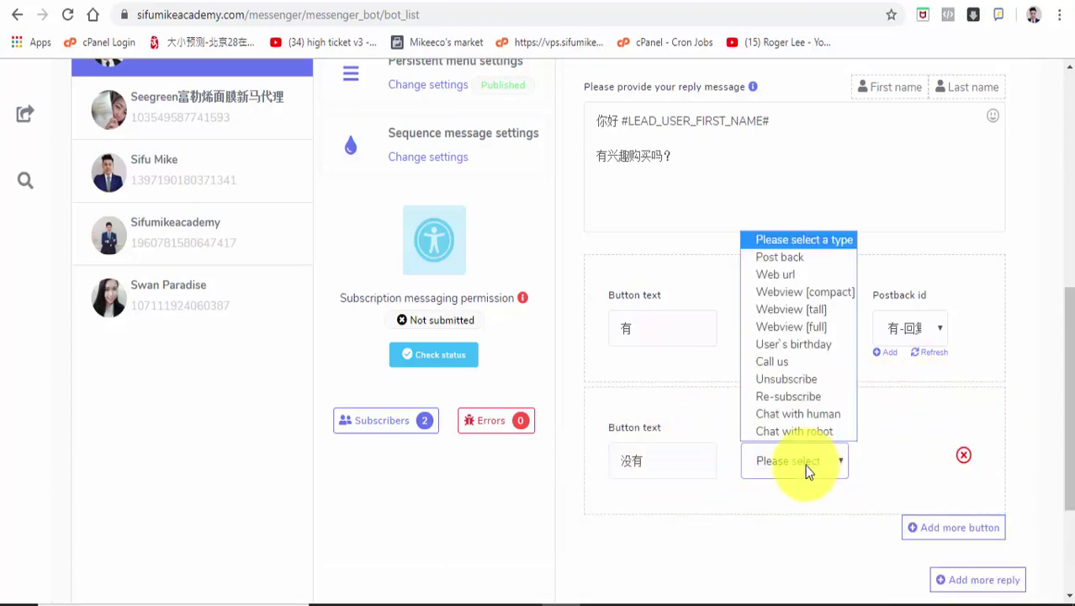
click(784, 256)
- Add a new postback template for the "没有" button and name it "没有-回复mike demo"
click(907, 461)
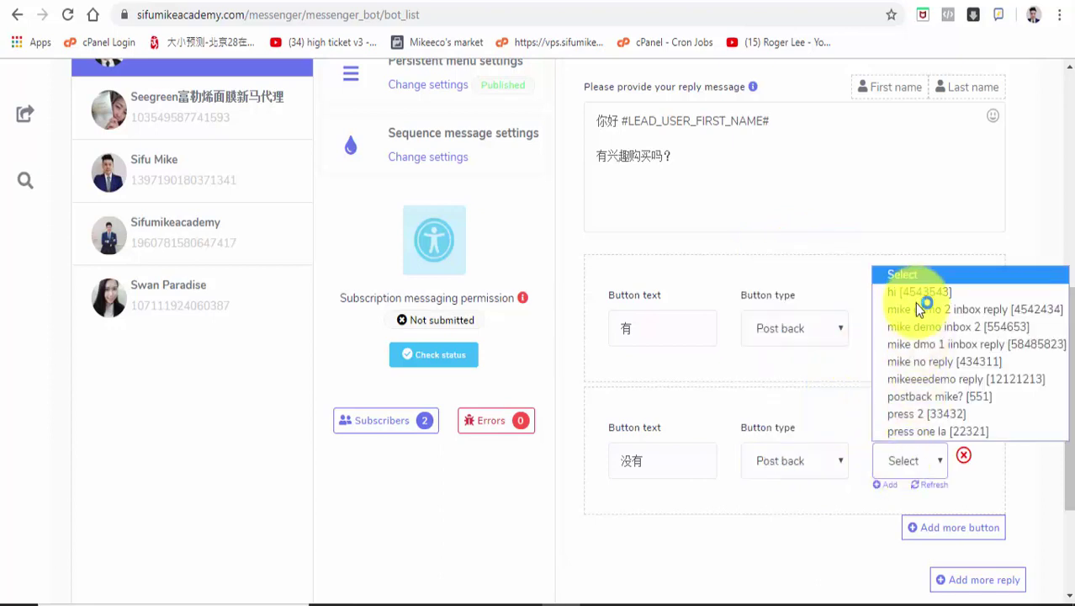
click(890, 486)
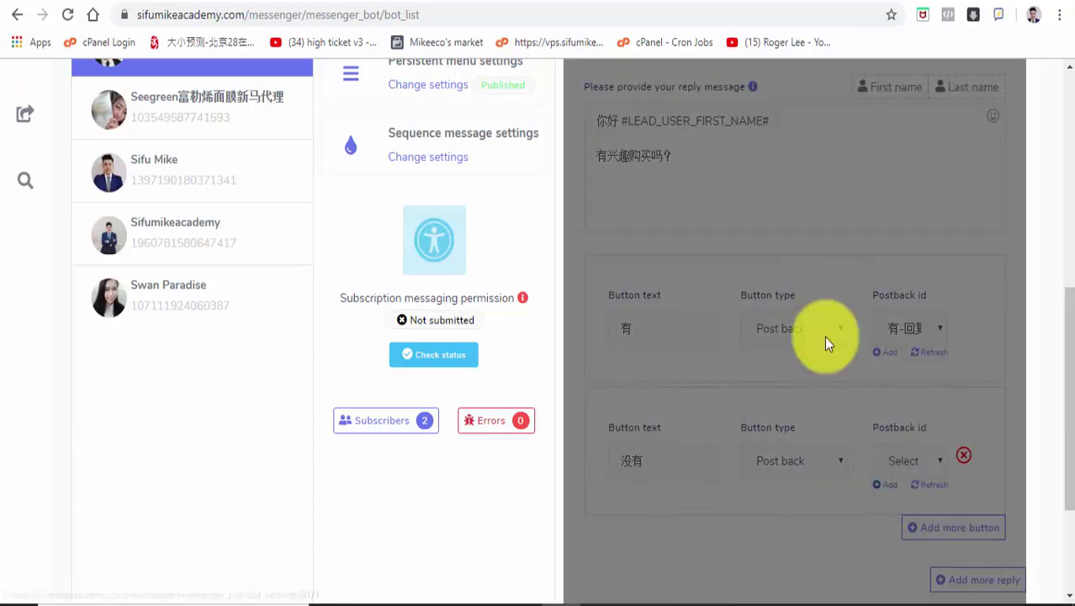
scroll(859, 242, up, 5)
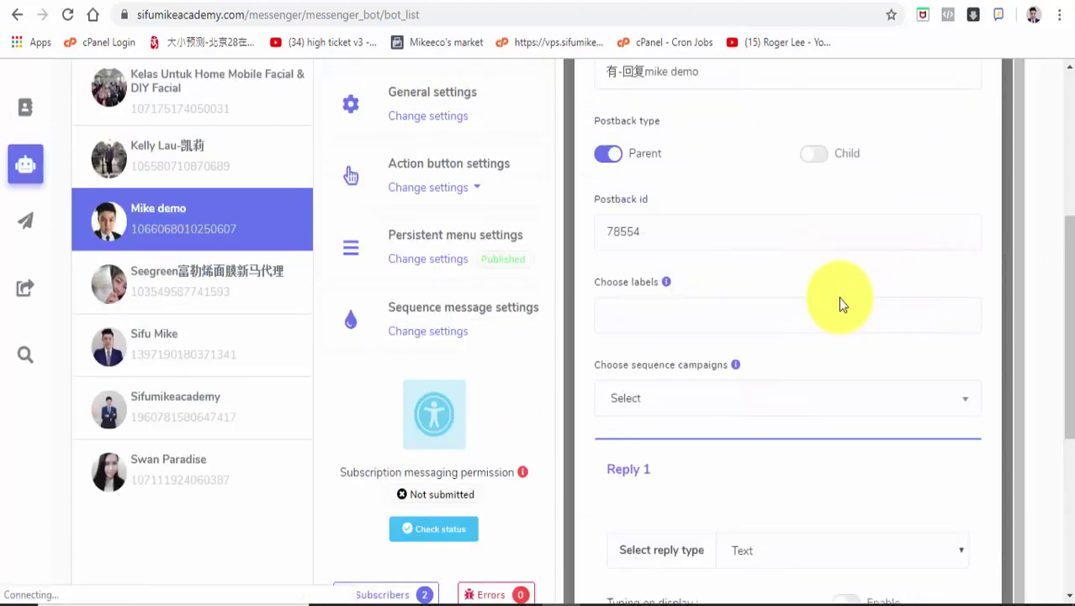
scroll(840, 301, up, 3)
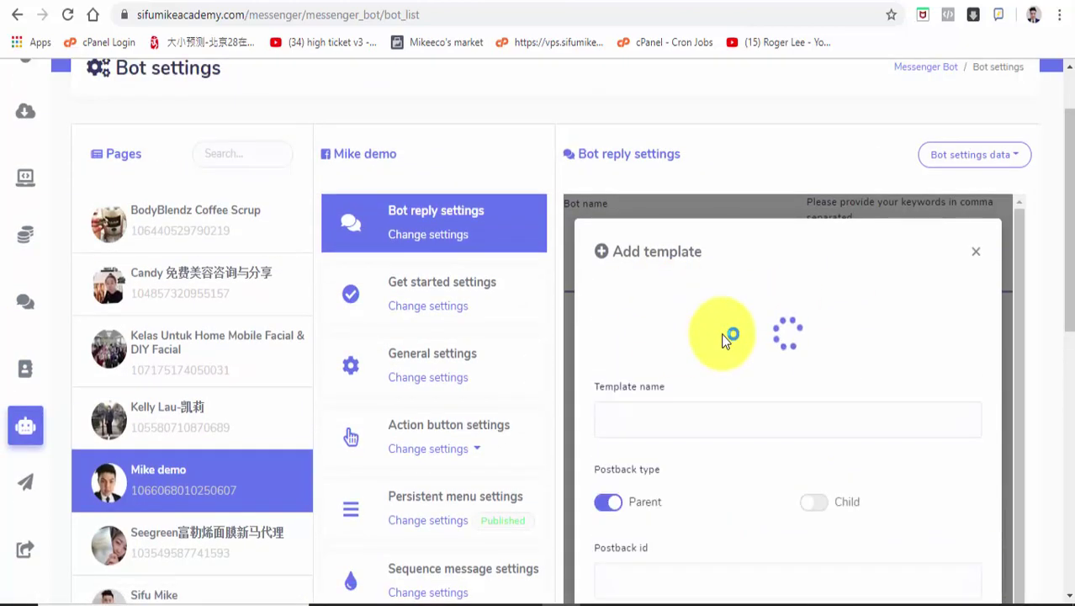
click(696, 422)
text(没有)
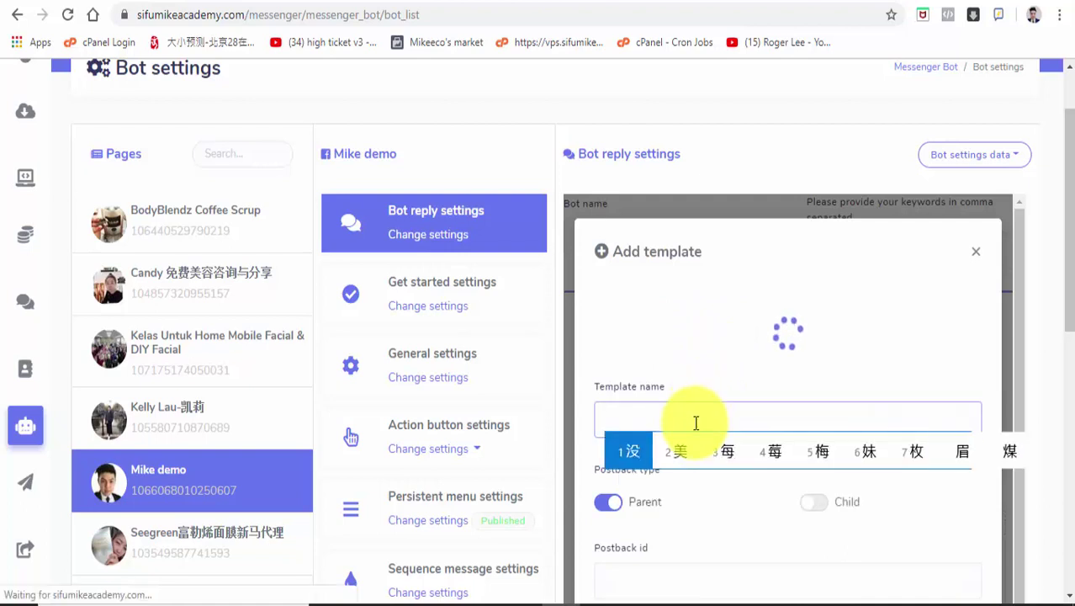
text(hf)
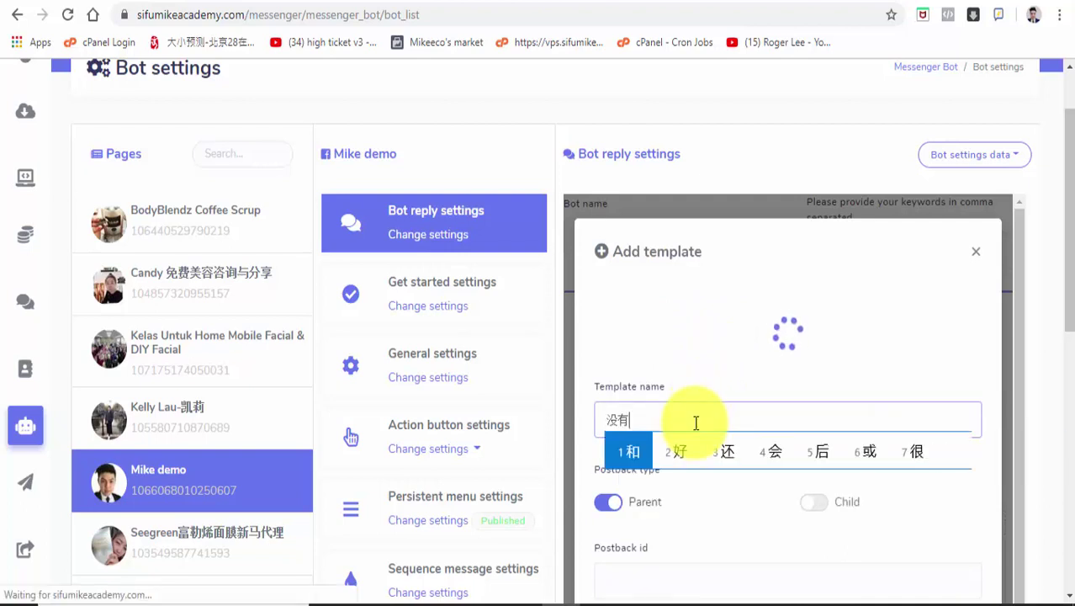
key(Escape)
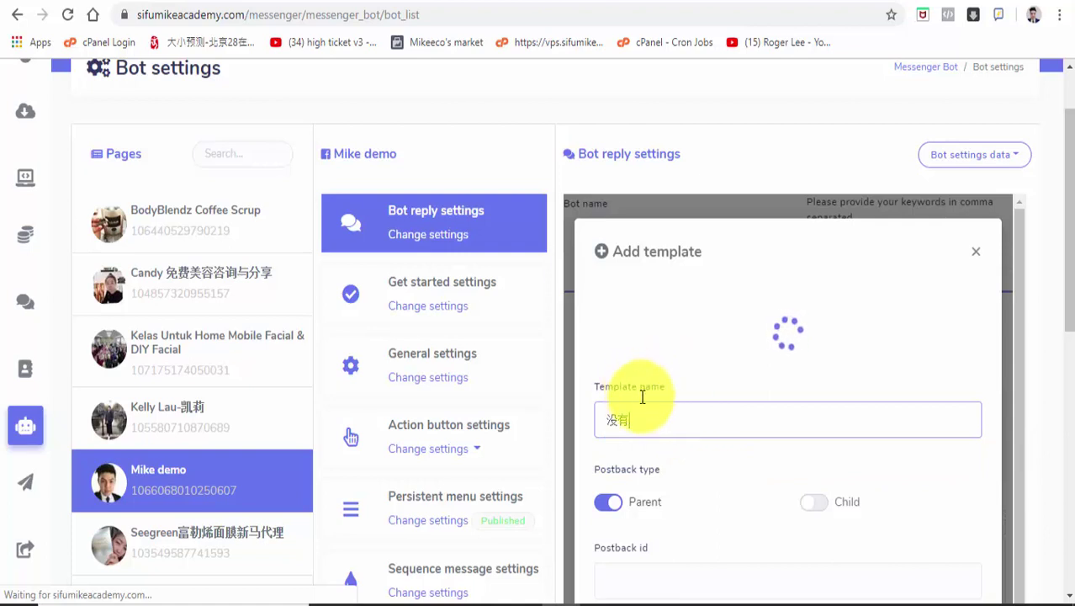
text(-回复mike de)
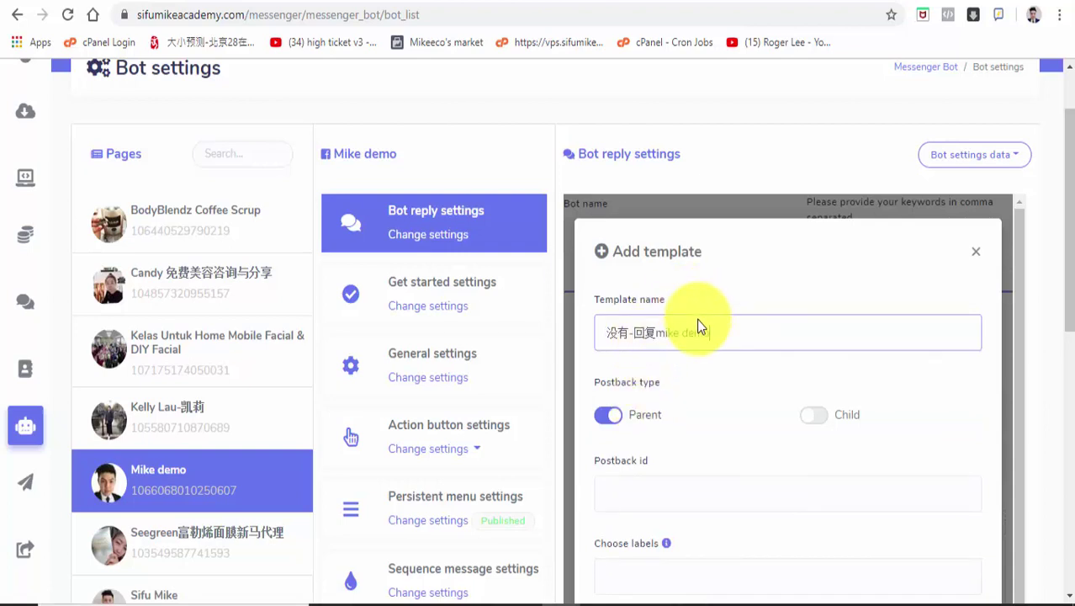
text(mo)
- Set the postback id of the "没有" template to 786434
click(681, 497)
text(786)
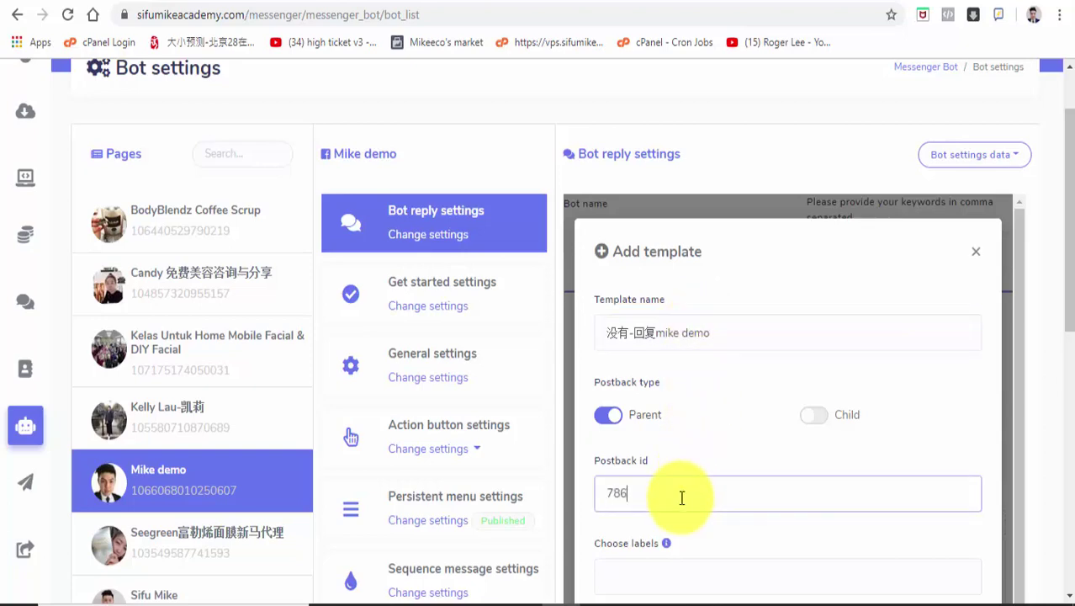
text(434)
- Write the template's text reply message "没有的没关系" followed, after a blank line, by "或许你要看看其他的？"
scroll(681, 496, down, 2)
scroll(691, 471, down, 1)
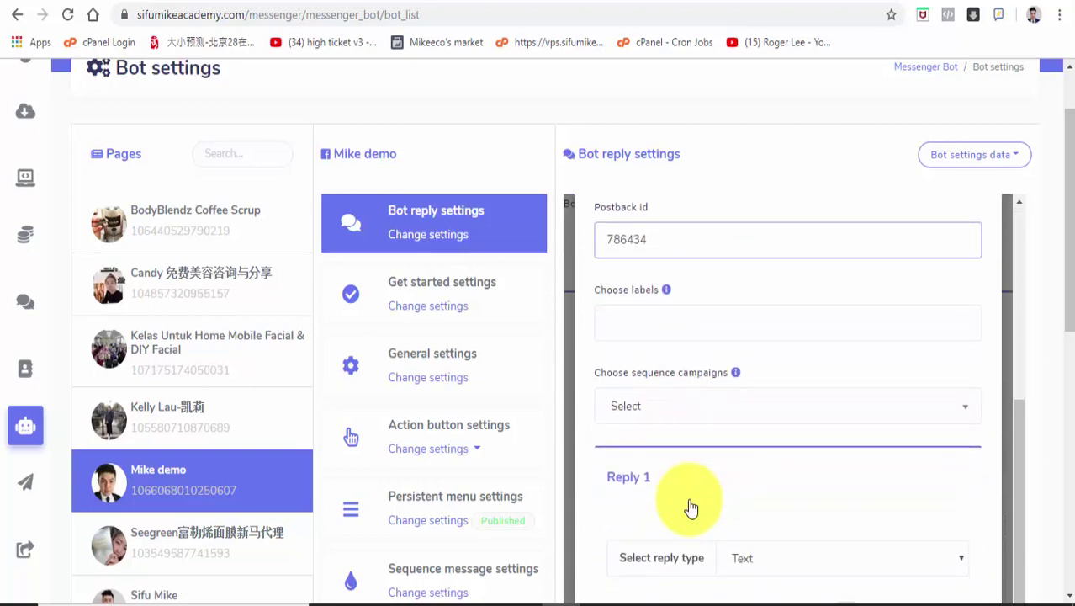
scroll(690, 507, down, 3)
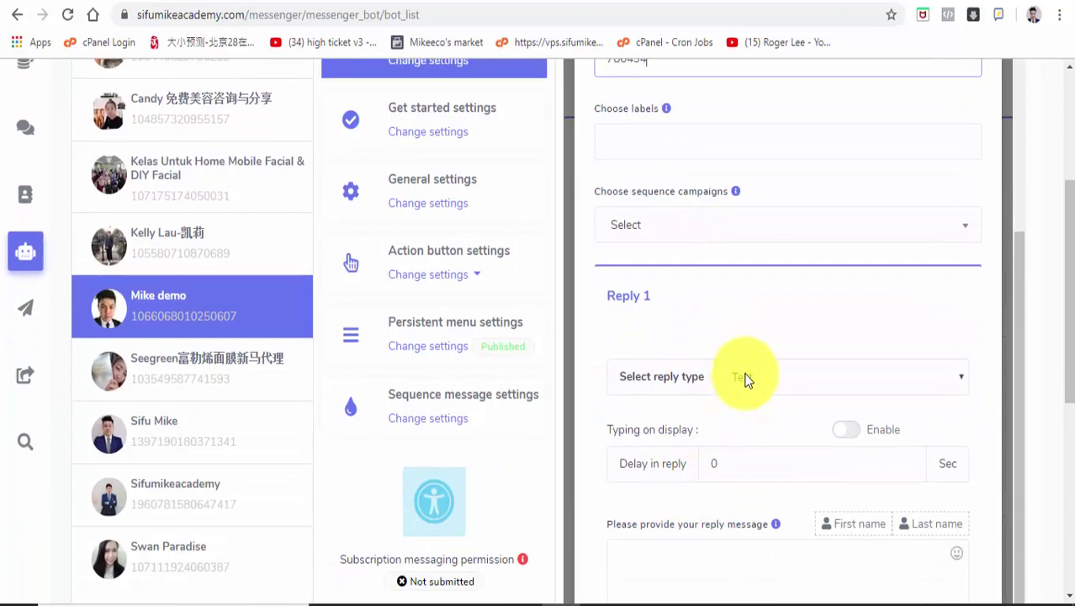
click(698, 549)
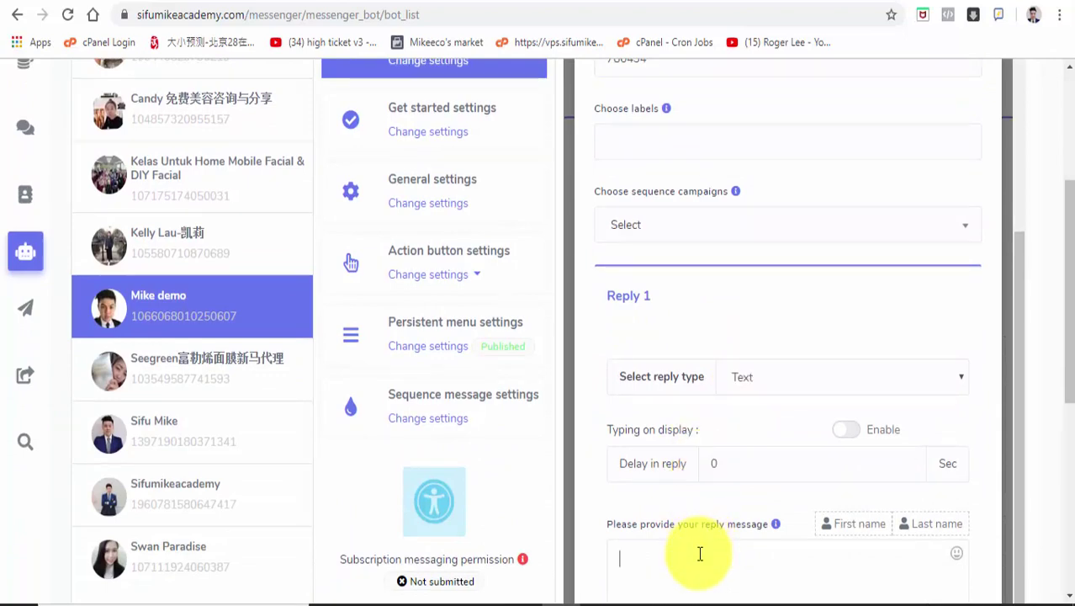
text(meiy)
key(space)
text(d)
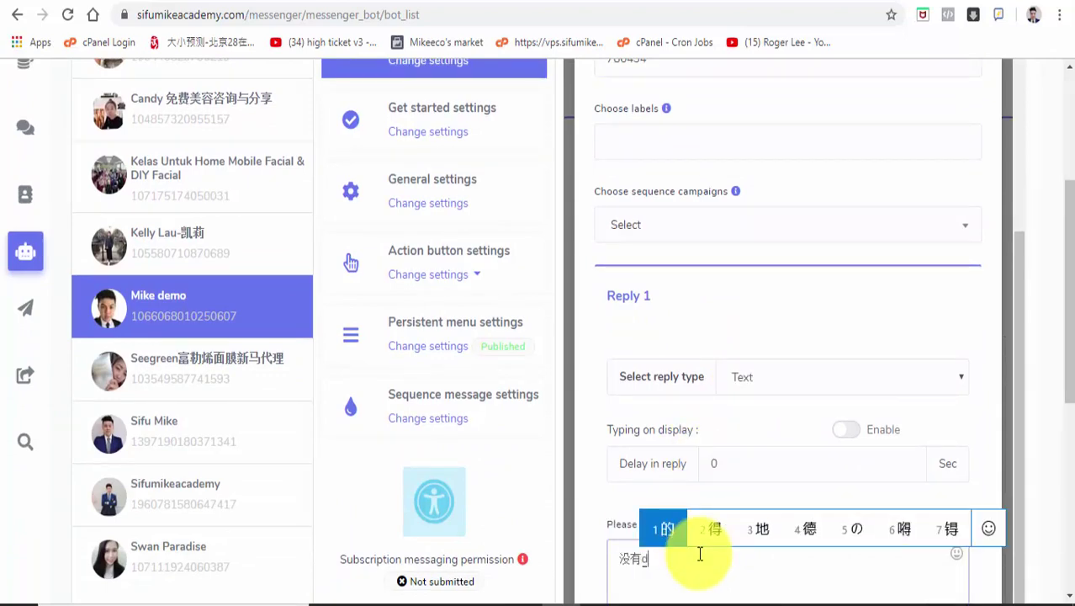
key(space)
text(m)
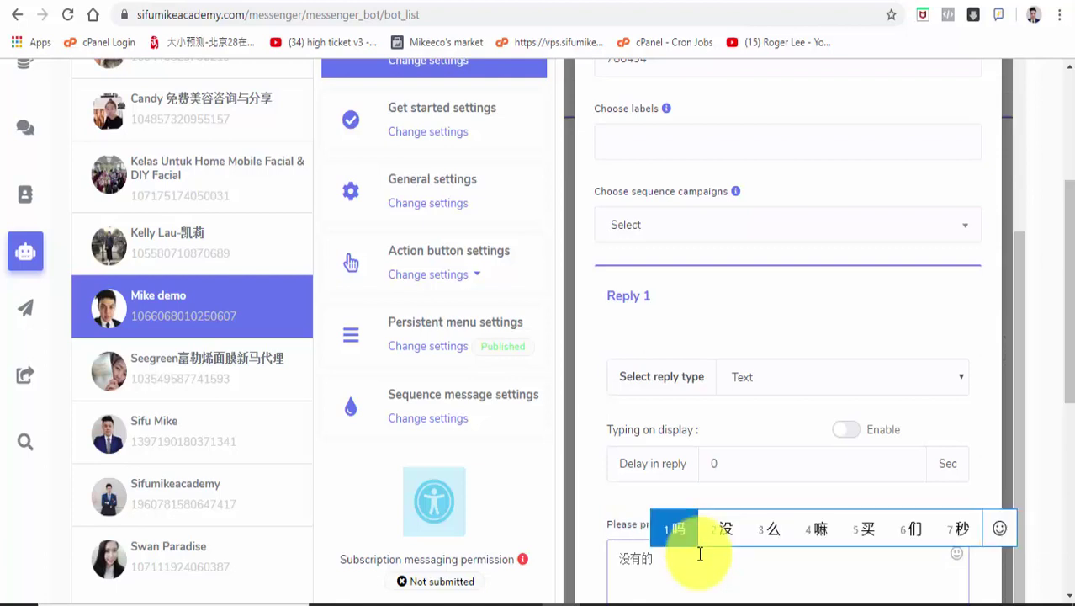
text(ei'guan)
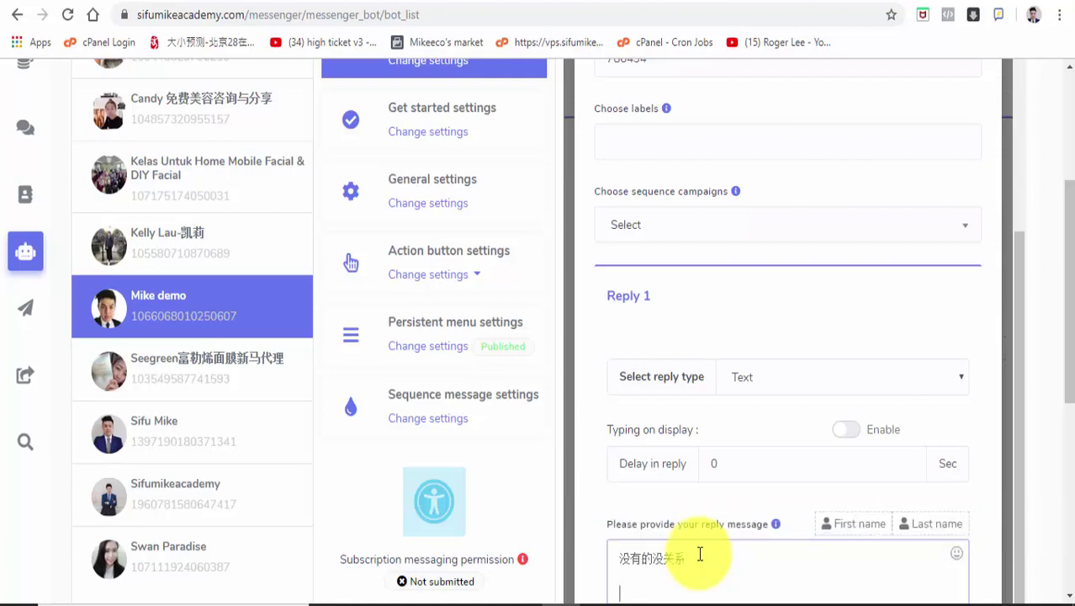
text(或许你y)
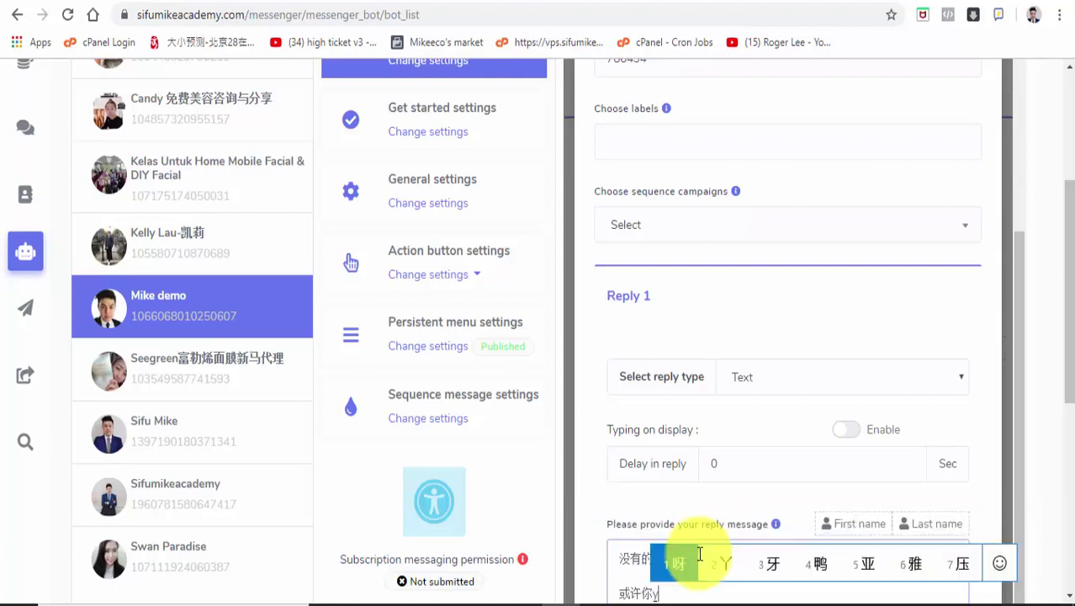
key(BackSpace)
text(要看看)
scroll(699, 554, down, 2)
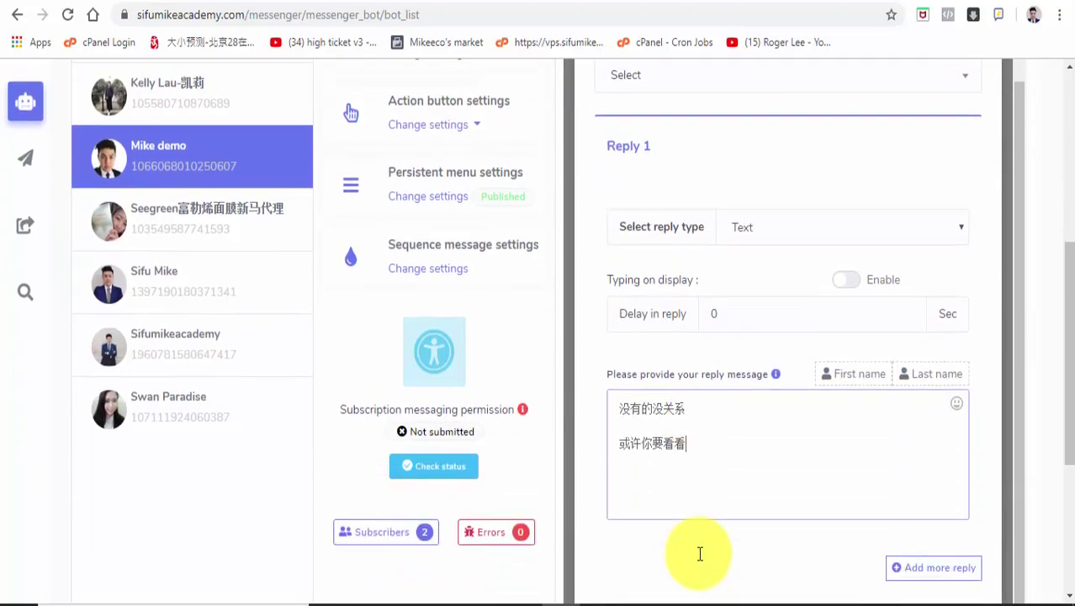
text(qiad)
key(BackSpace)
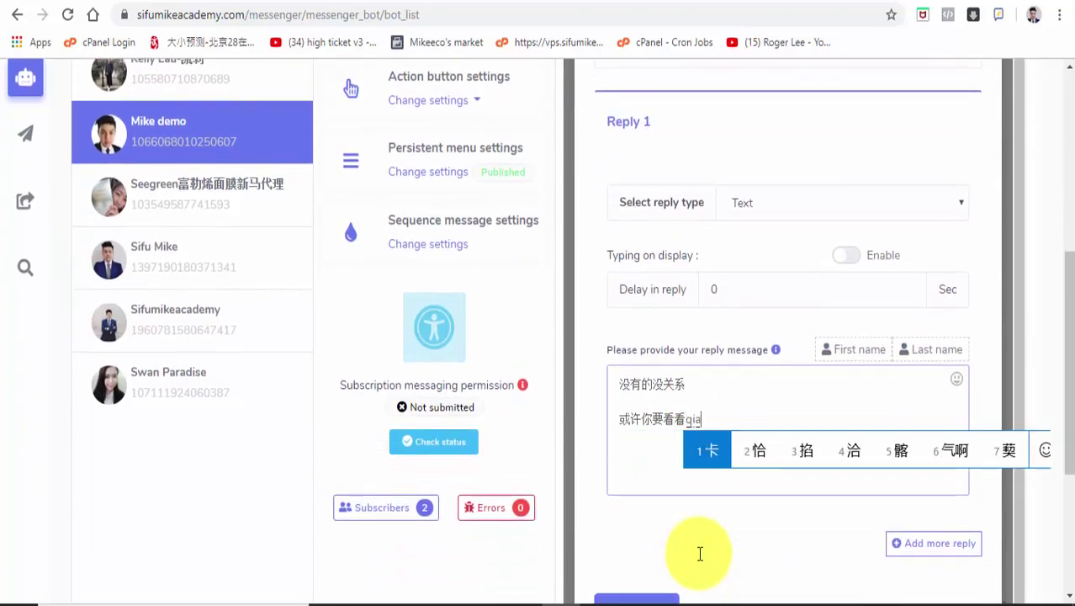
key(BackSpace)
text(tade)
key(space)
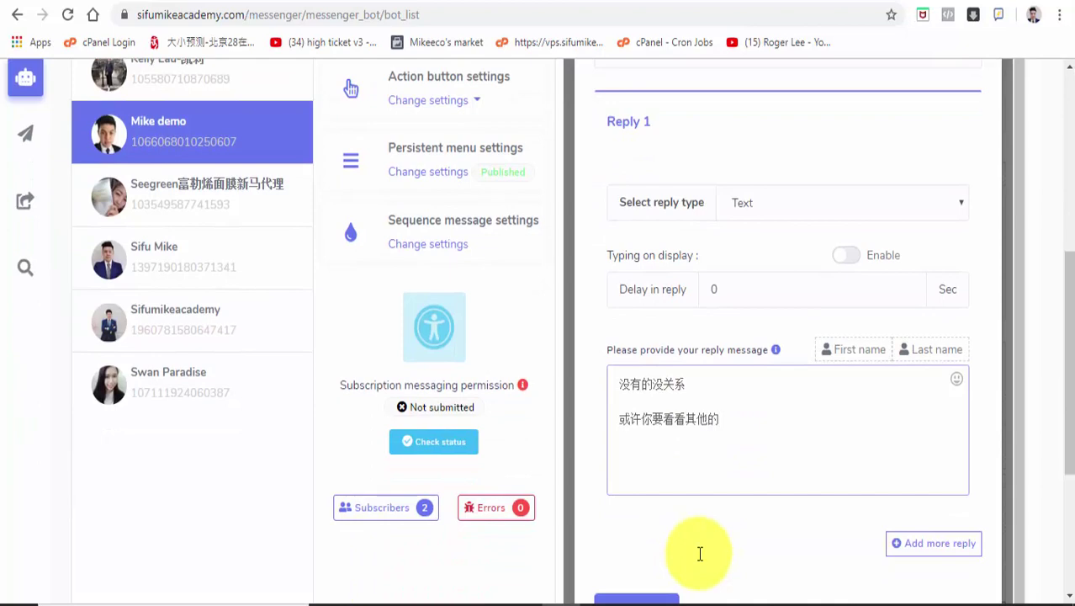
- Submit the "没有" postback template and close its dialog, refreshing the postback list
scroll(699, 554, down, 2)
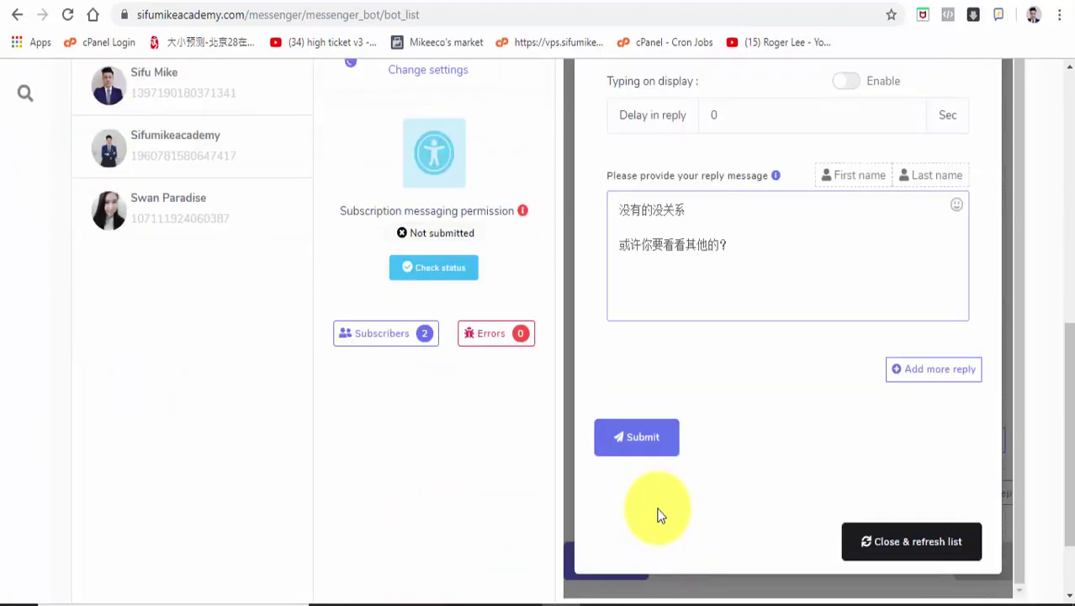
click(644, 439)
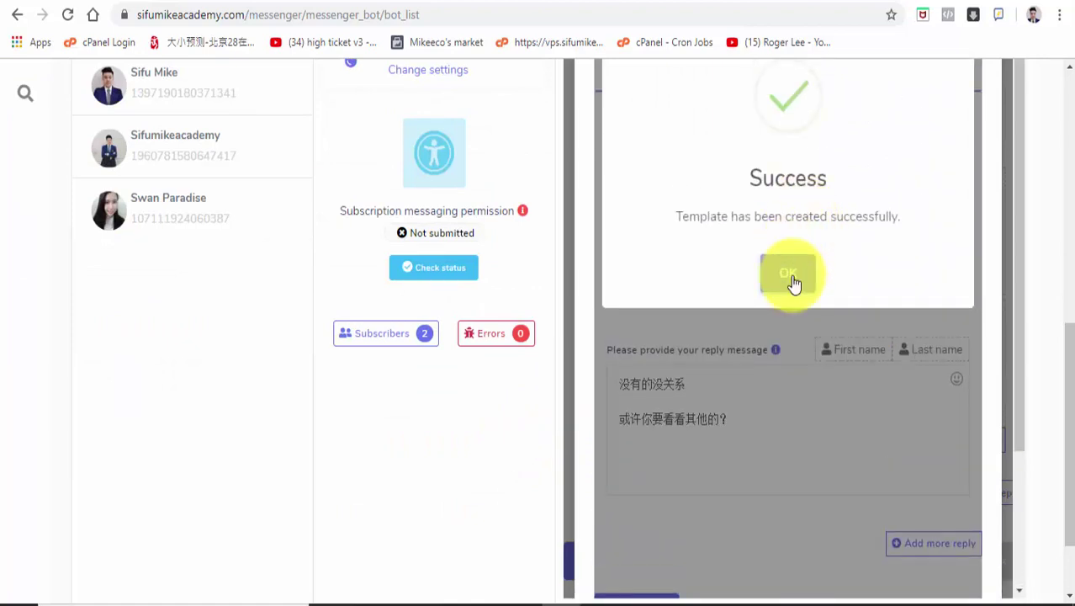
click(791, 281)
scroll(842, 403, down, 2)
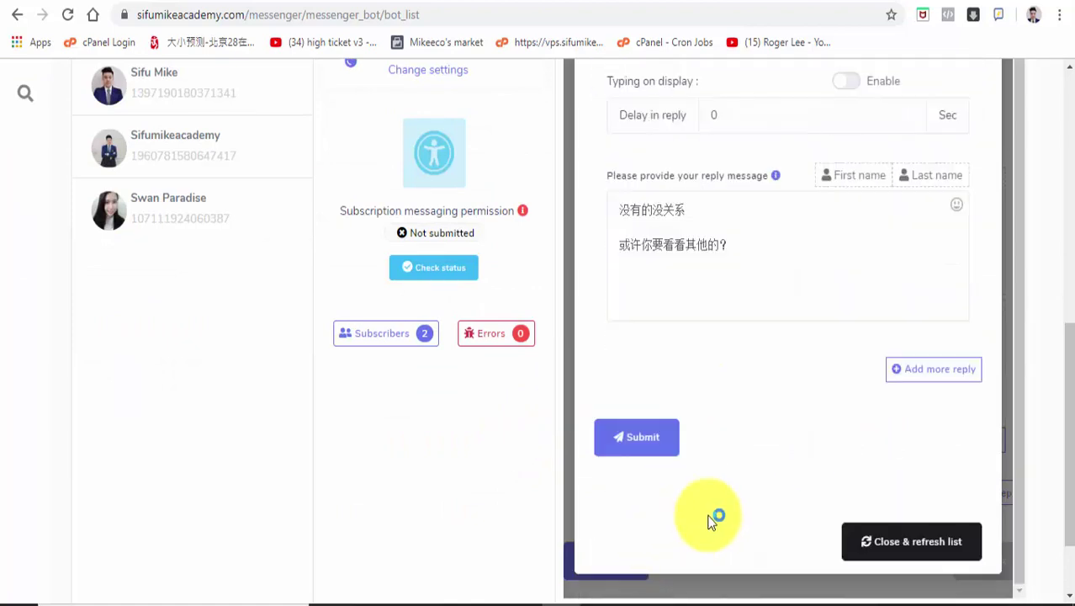
click(872, 539)
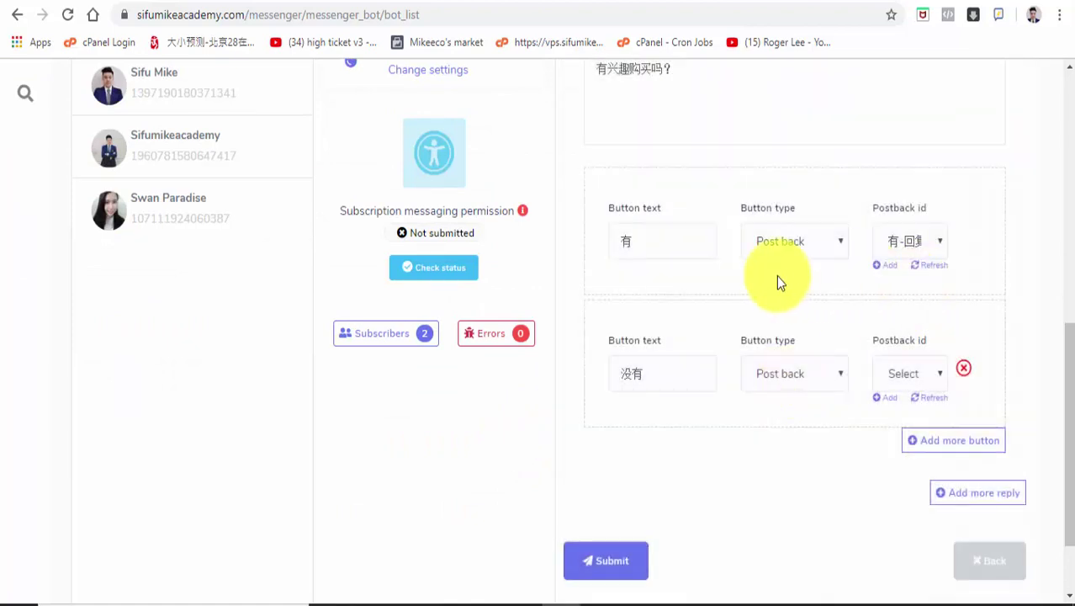
- Add a third button to the reply with the type Web url and the text "whatsapp我"
click(945, 446)
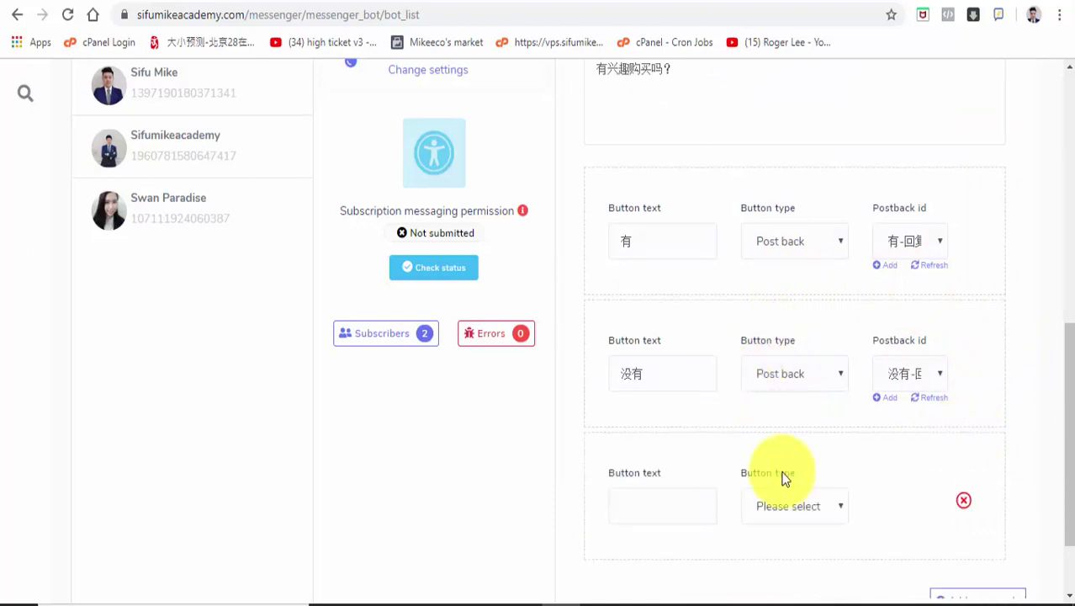
click(780, 506)
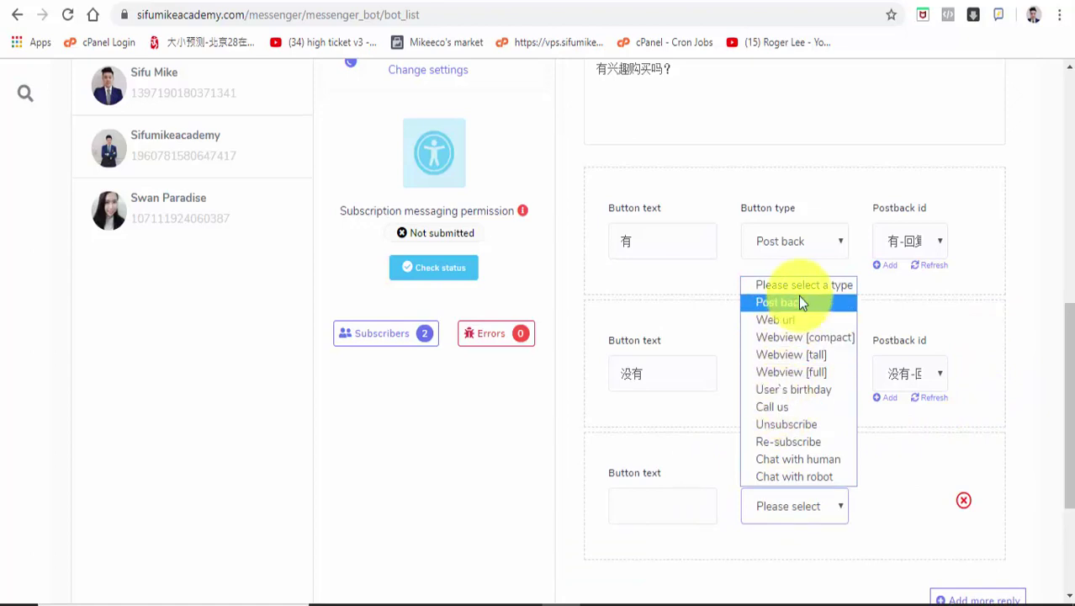
click(784, 328)
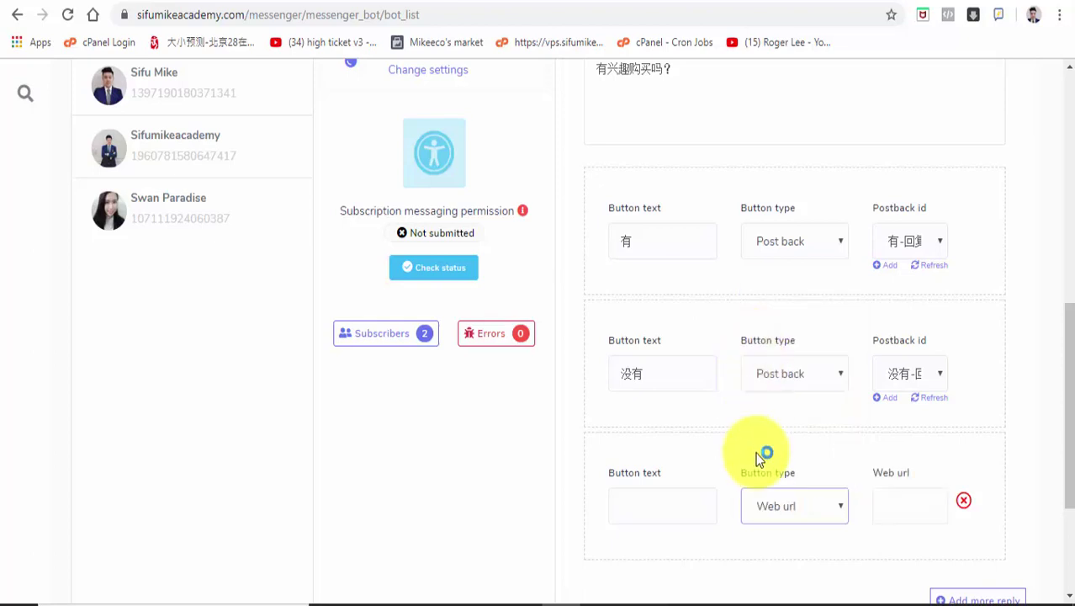
click(653, 513)
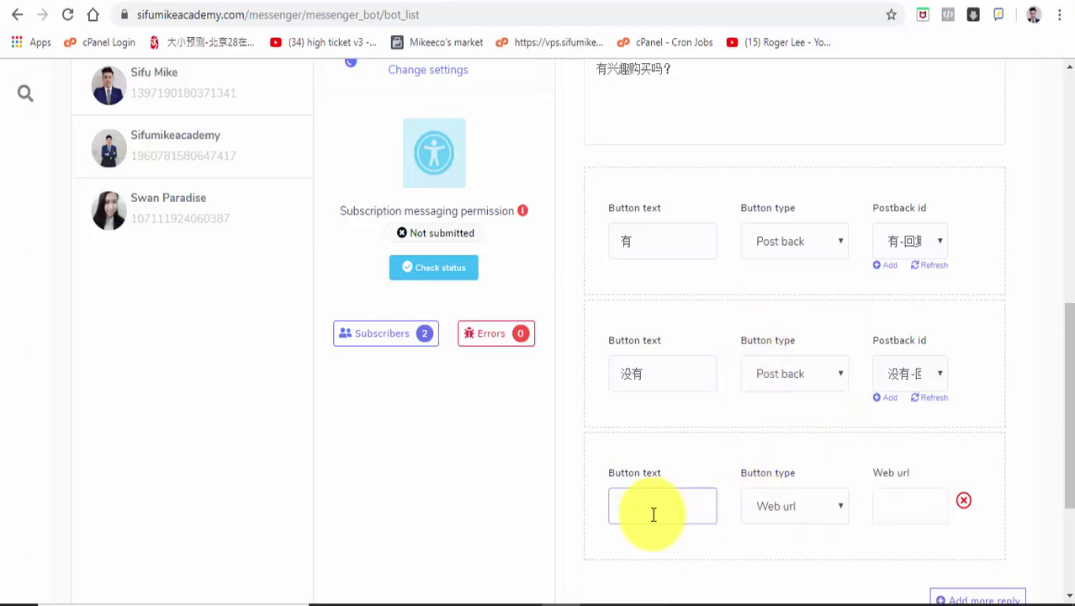
text(what)
key(Return)
text(sappw)
key(space)
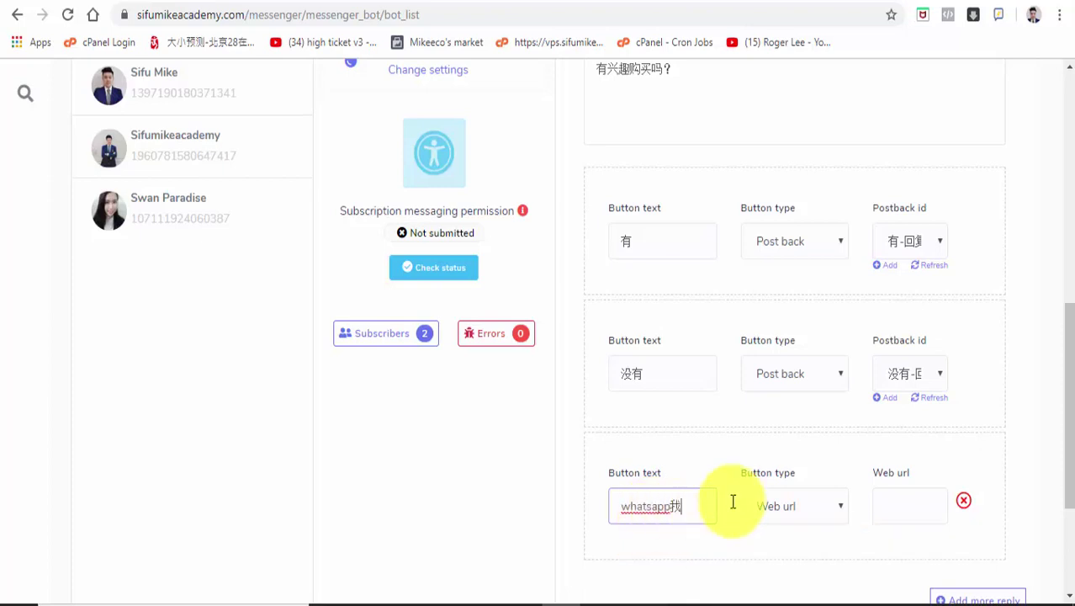
- Set the web url of the "whatsapp我" button to whatsa.com
click(929, 512)
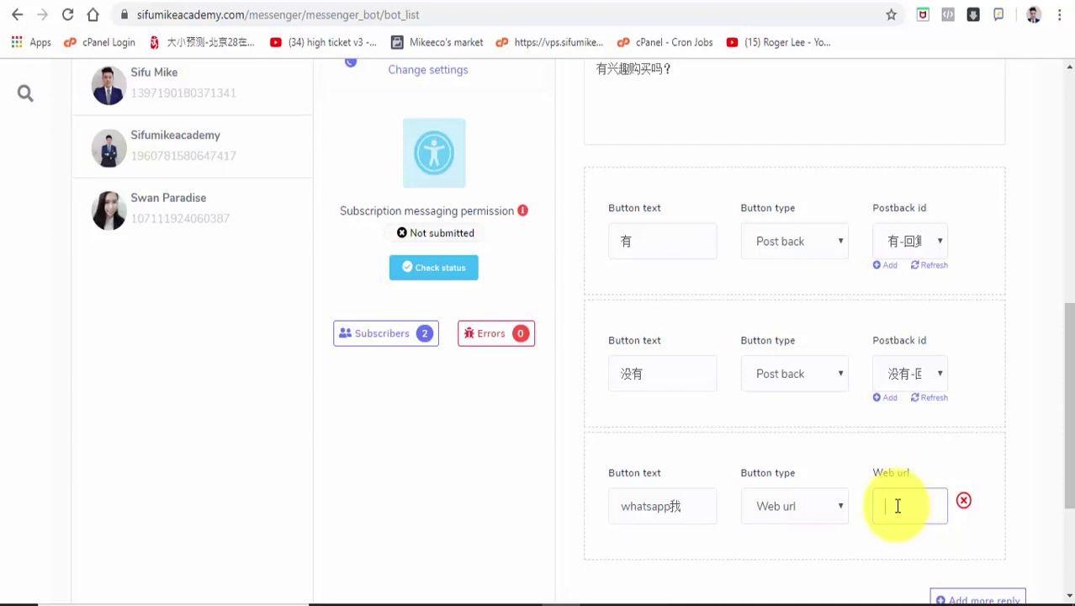
text(whatsa.com)
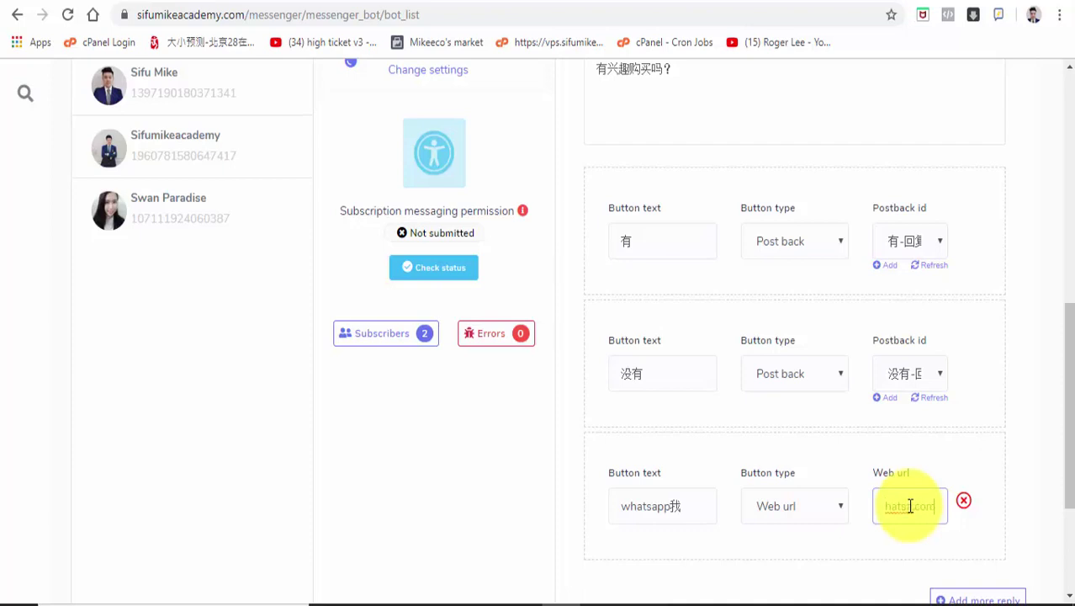
scroll(909, 505, down, 3)
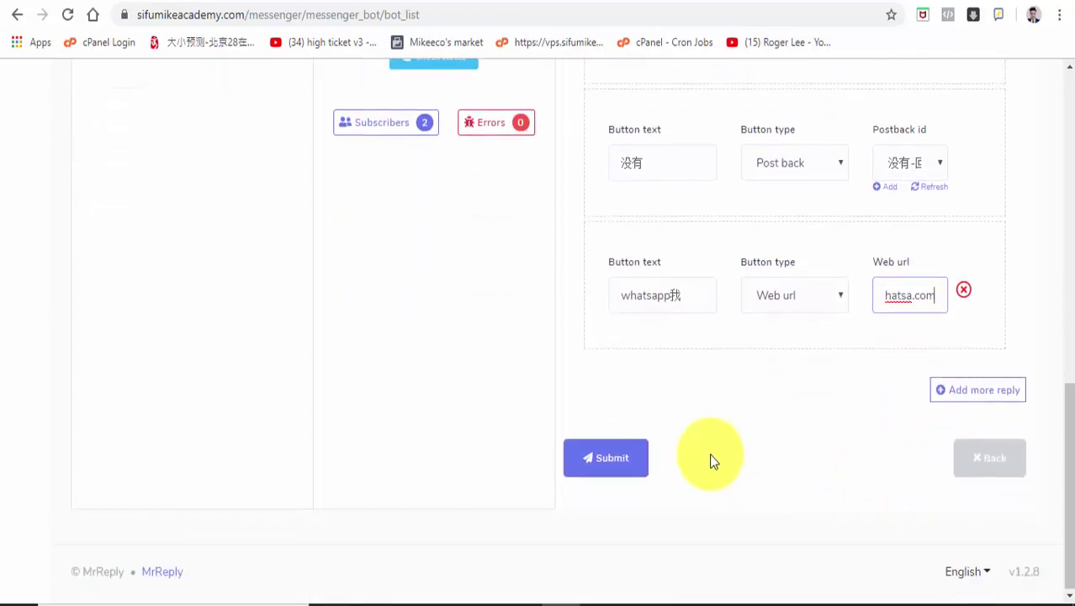
- Submit the bot reply for the Mike demo page and dismiss the confirmation dialog
click(609, 462)
scroll(725, 457, up, 3)
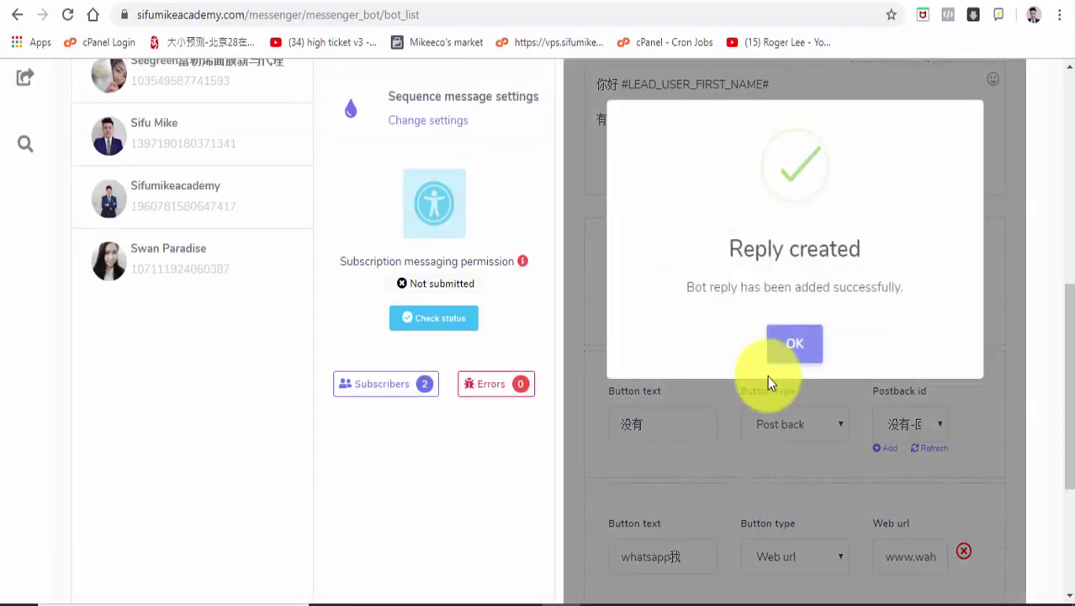
click(803, 344)
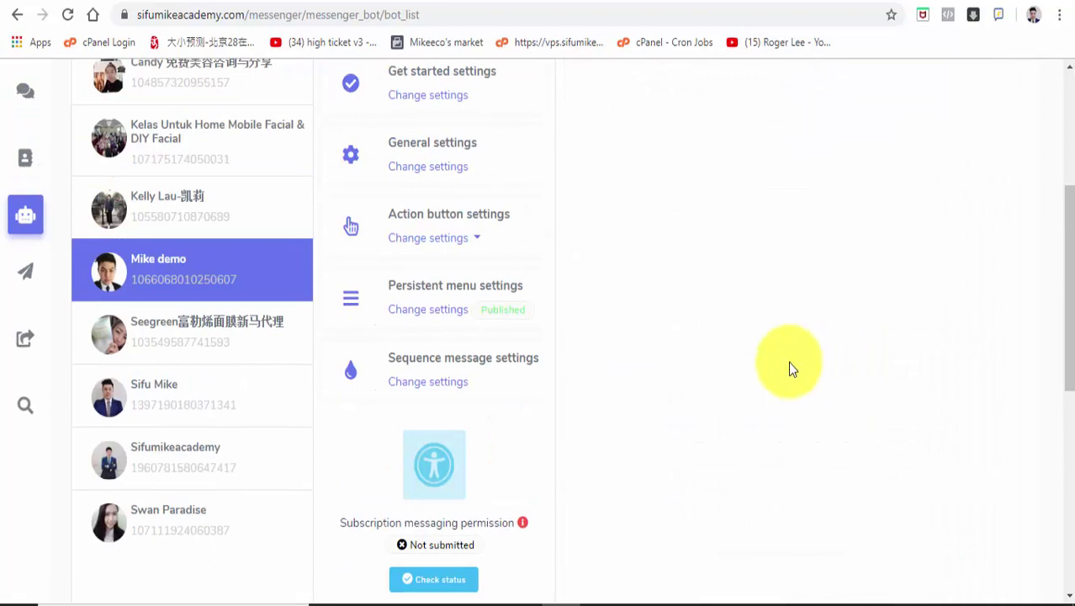
scroll(787, 361, up, 2)
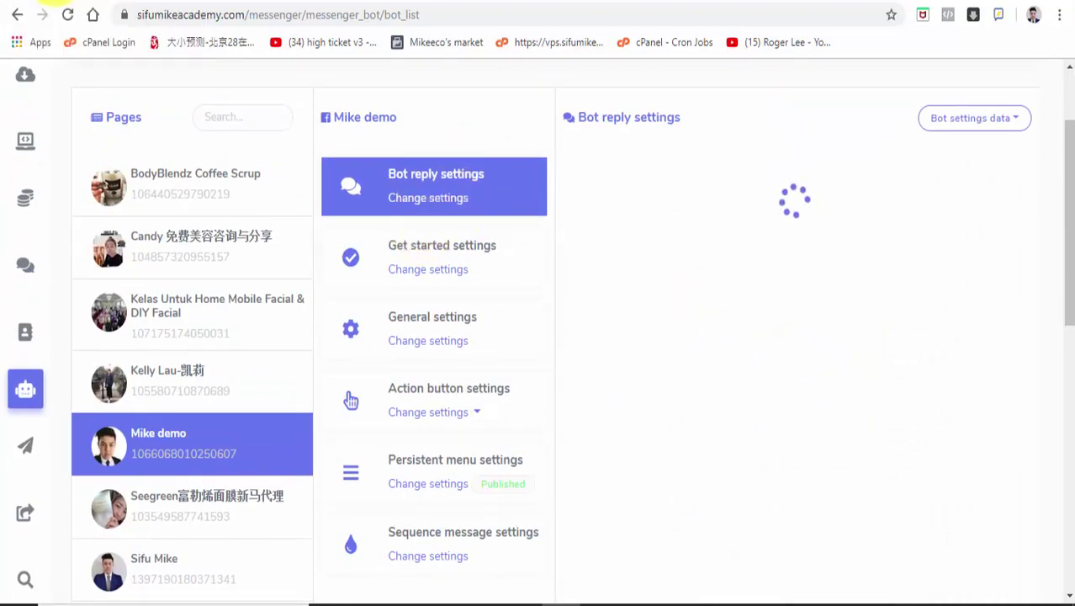
- Switch to the Mike demo page on Facebook and send the message "兴趣" in its Messenger chat
click(50, 1)
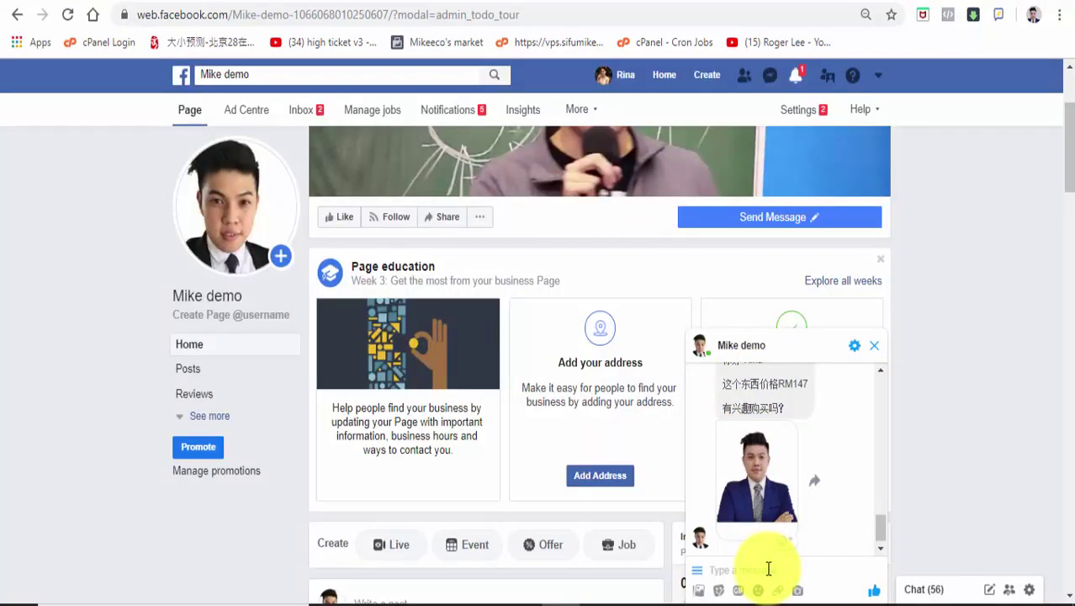
click(768, 569)
text(xing)
key(space)
key(Return)
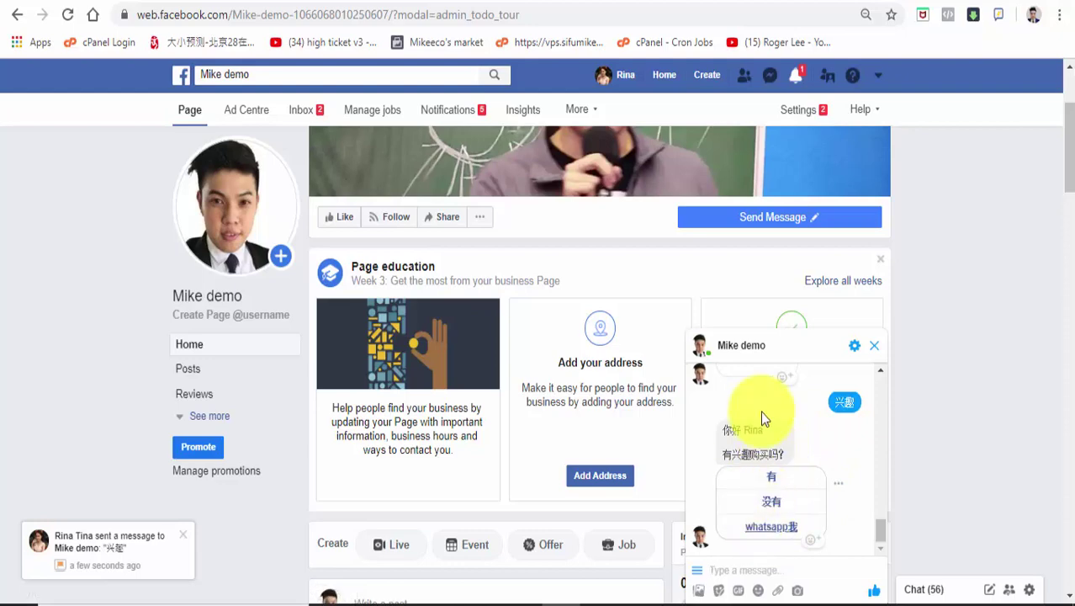
- Test the "有", "没有" and "whatsapp我" buttons of the bot reply in the chat and return to the Facebook page
click(878, 549)
drag(885, 534, 884, 377)
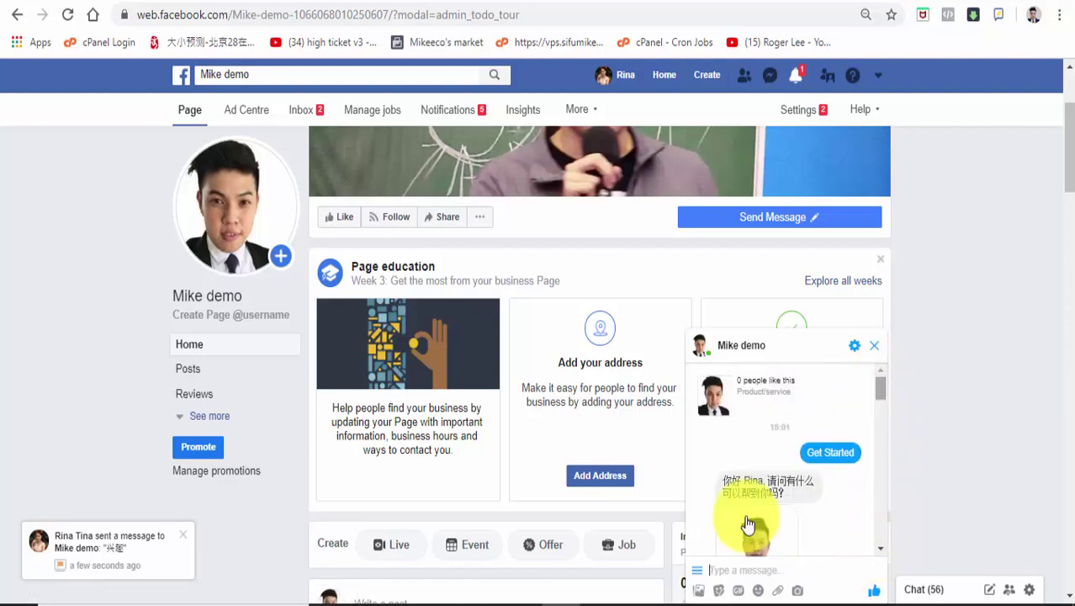
scroll(820, 473, down, 5)
scroll(820, 473, down, 5)
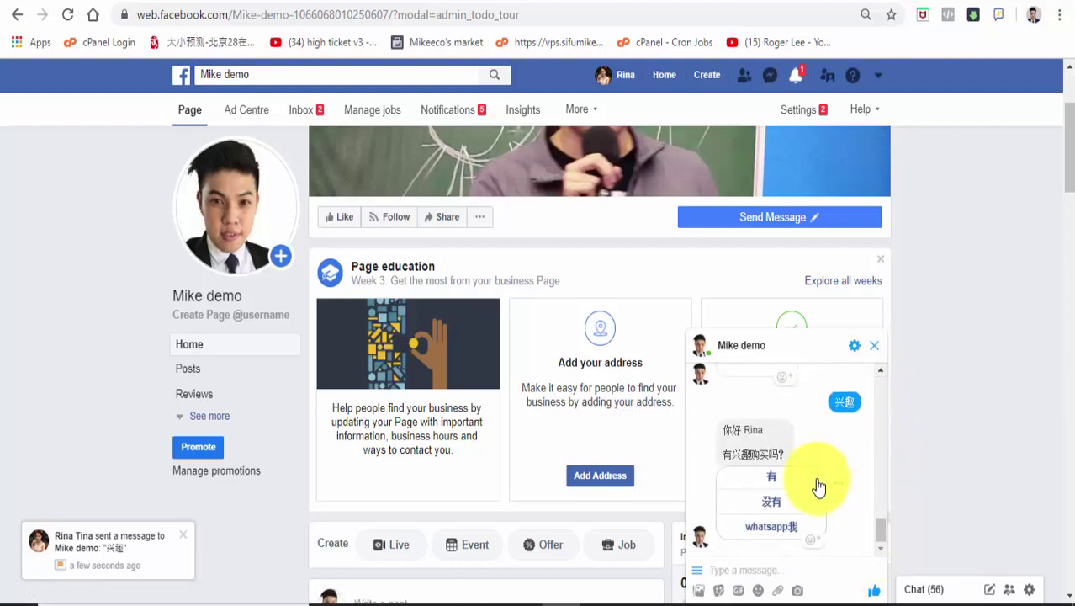
click(776, 486)
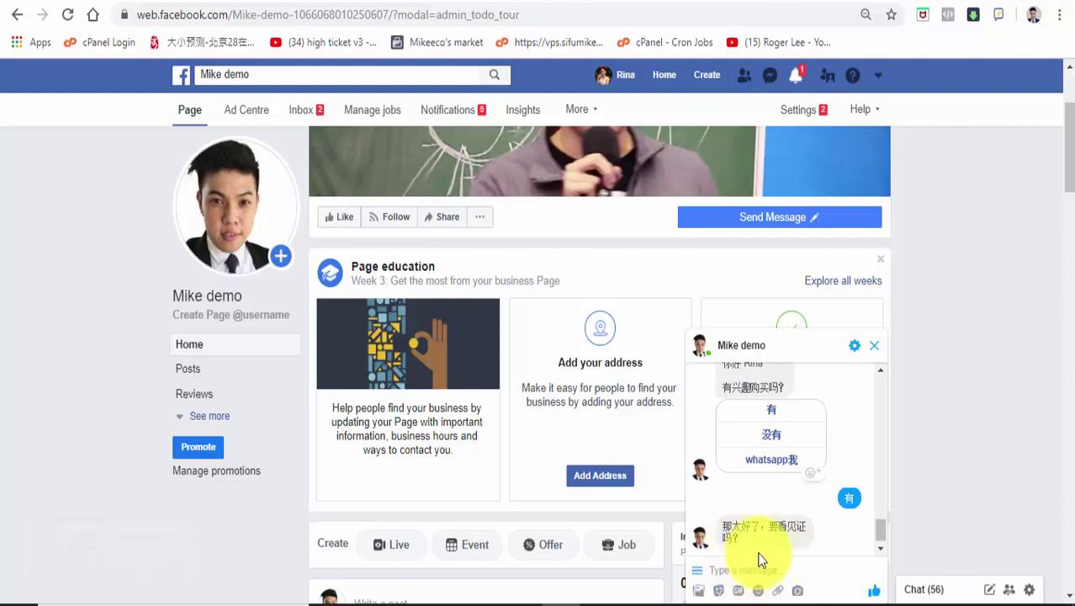
click(772, 434)
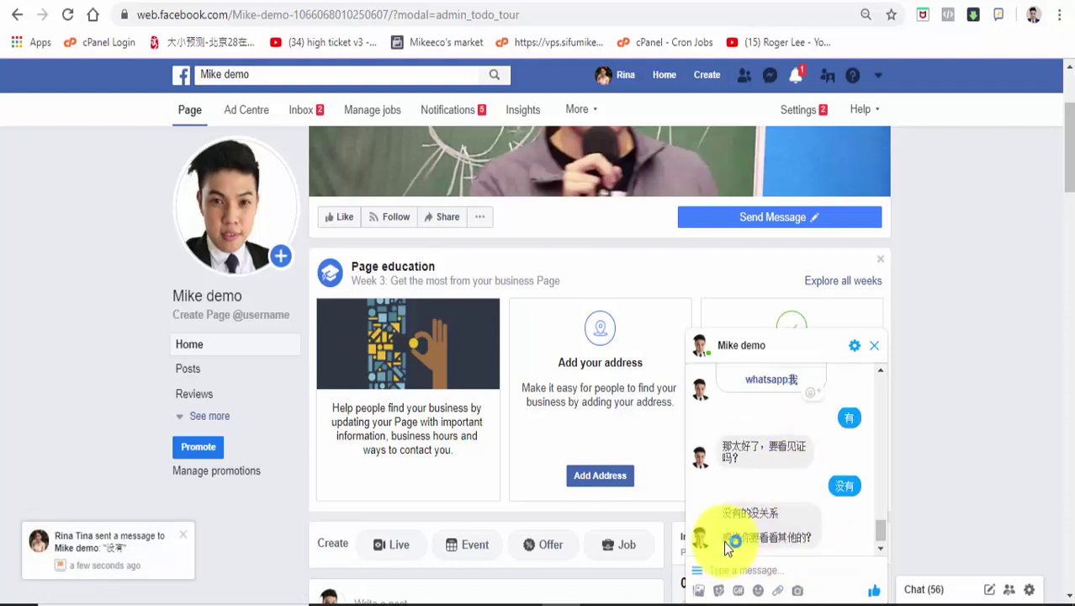
click(772, 380)
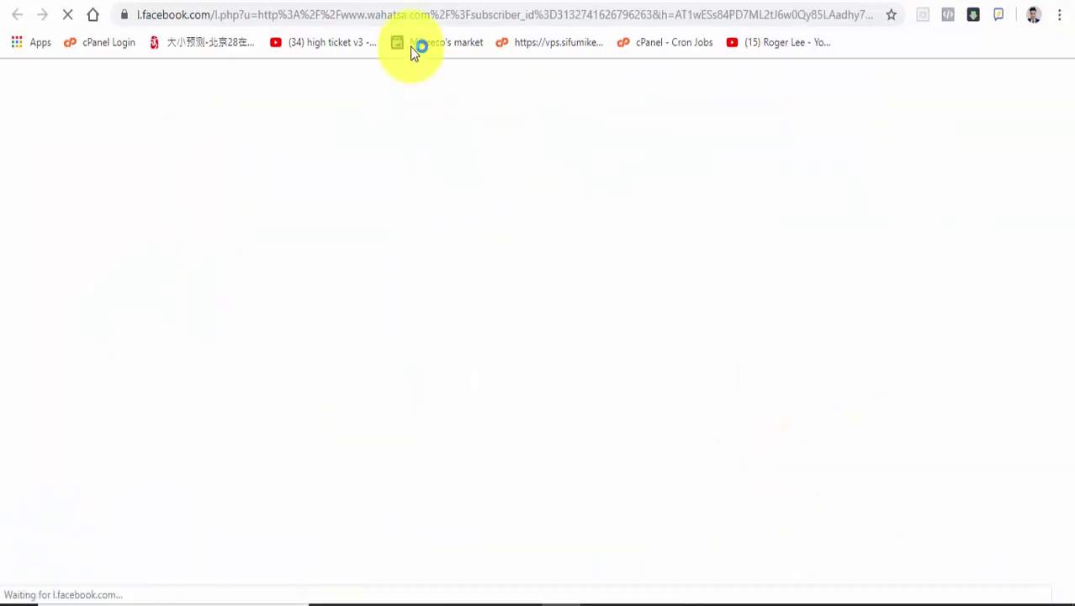
click(341, 1)
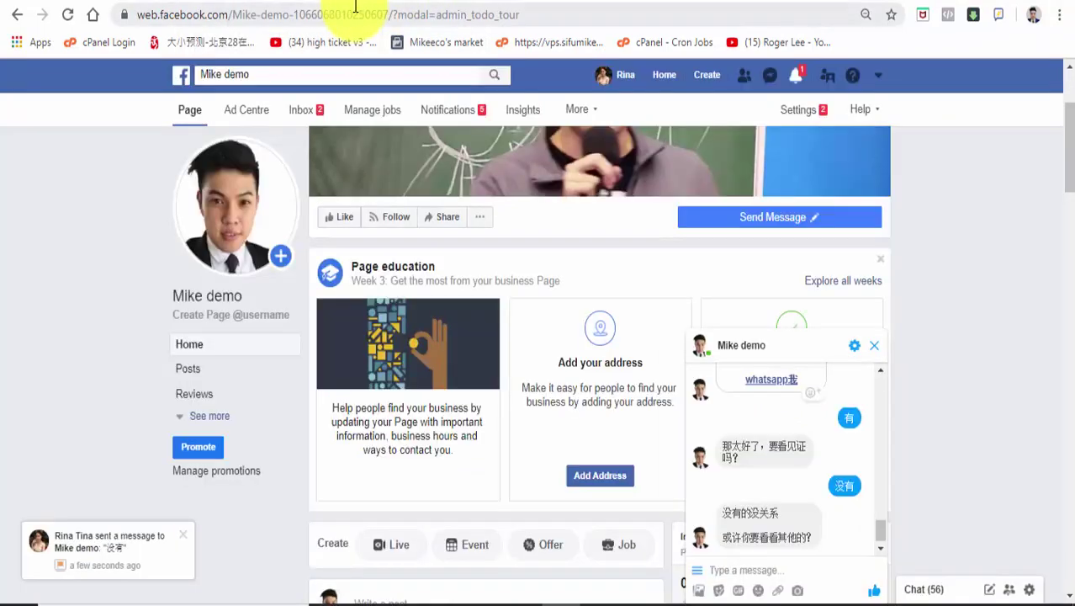